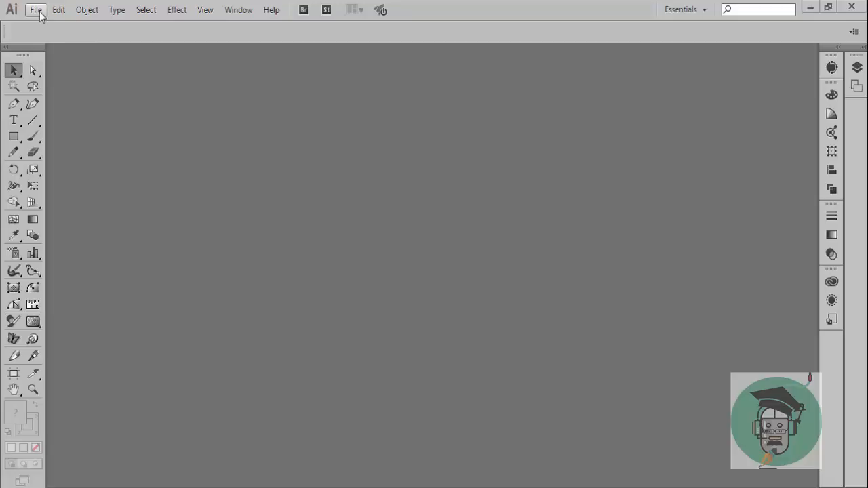
Create a new A3 document in landscape orientation, with Enable Autosave/Remind turned off in the document settings
left_click(36, 10)
left_click(68, 24)
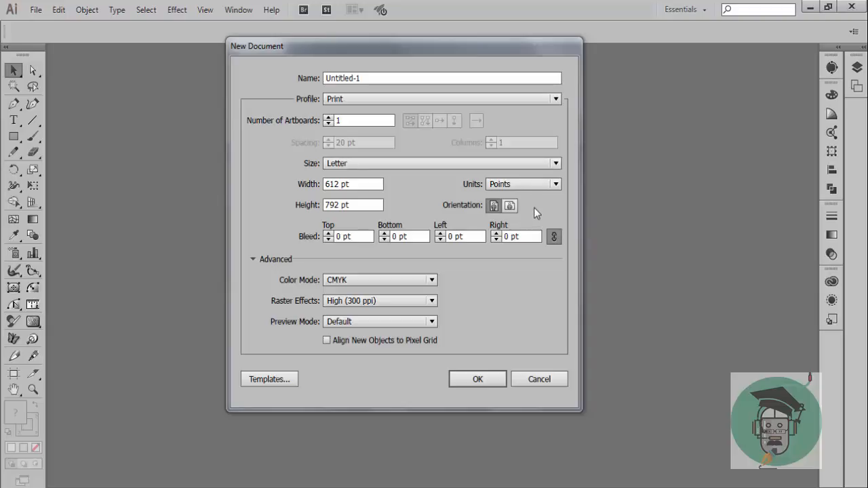
left_click(554, 164)
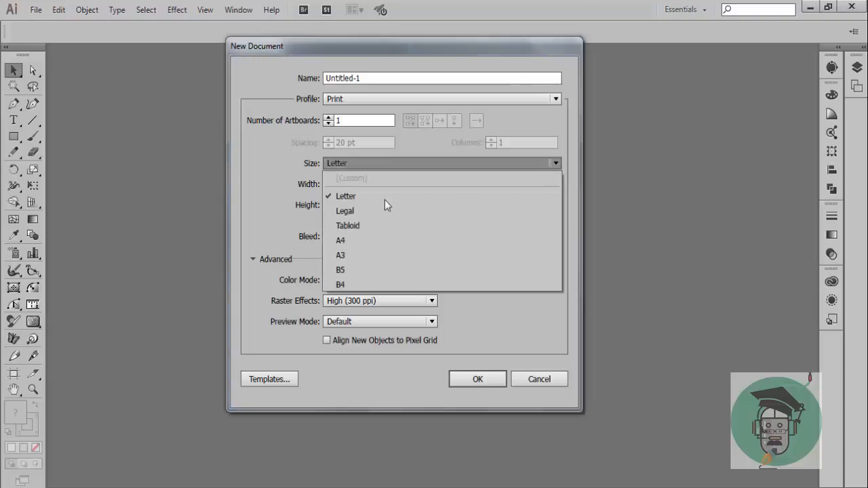
left_click(342, 255)
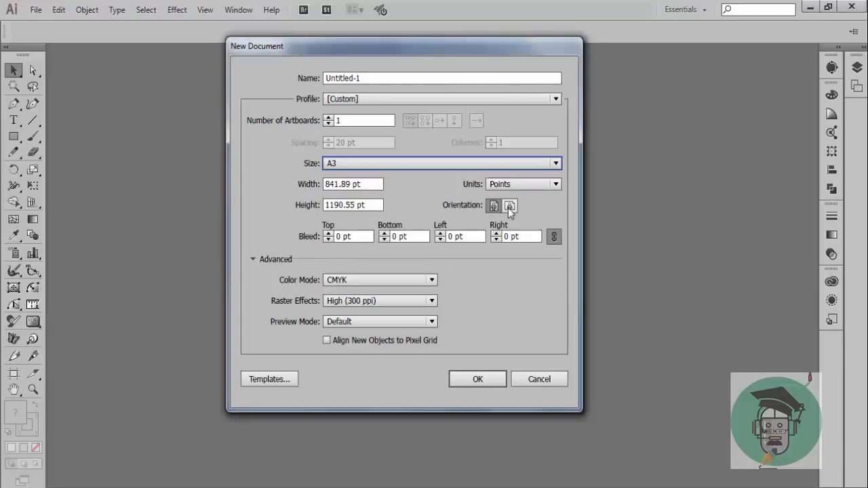
left_click(509, 206)
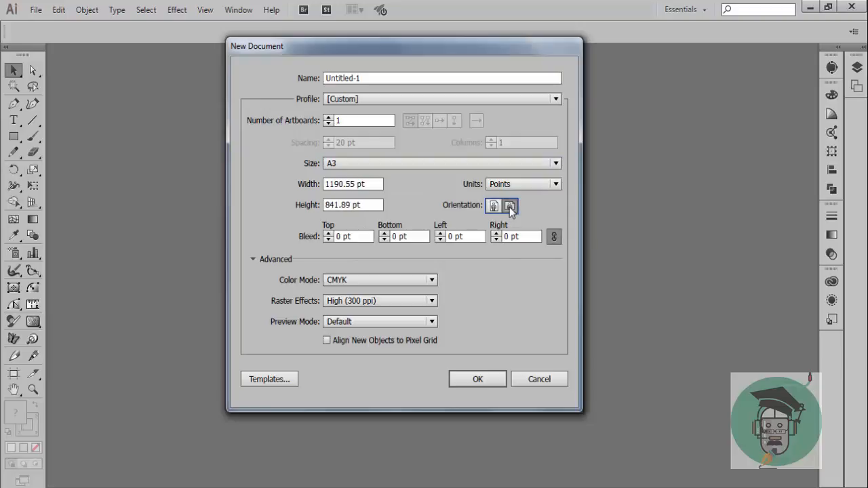
left_click(477, 379)
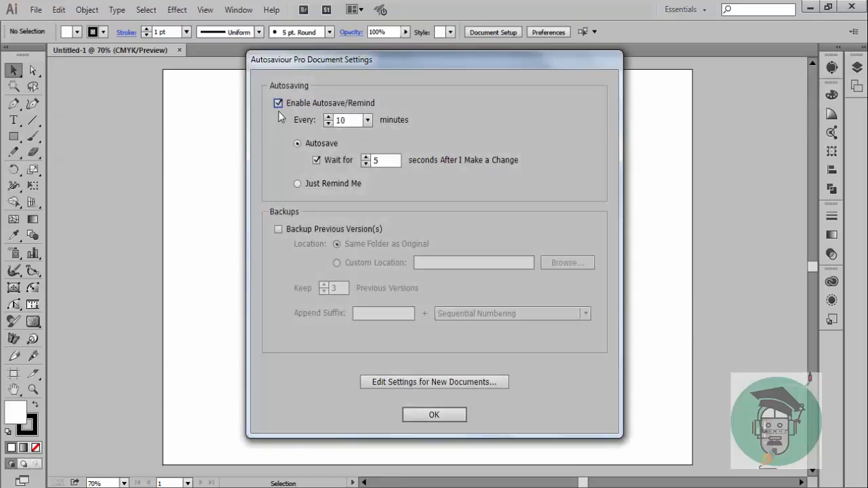
left_click(278, 103)
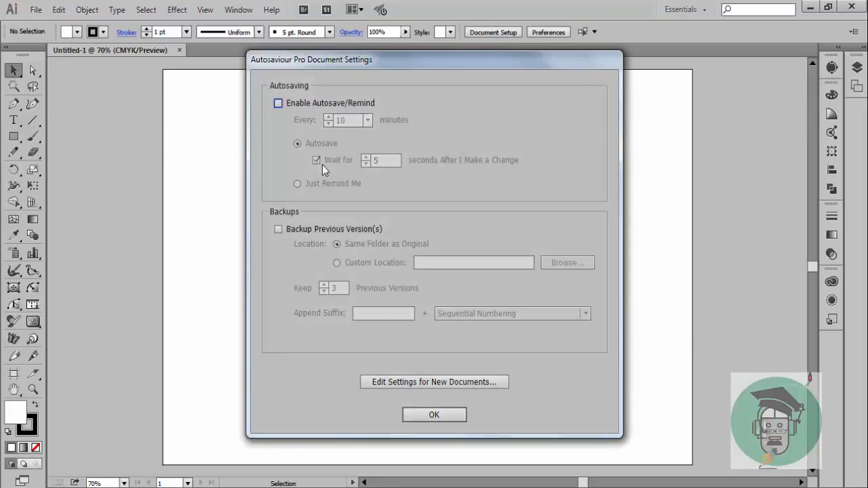
left_click(433, 414)
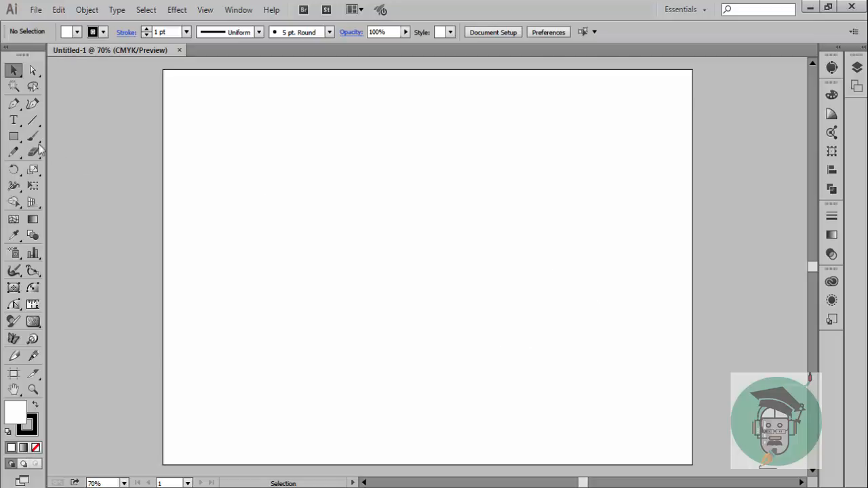
Add the text "ganesh" in Myriad Pro and enlarge it to about 221 pt across the upper artboard
left_click(14, 120)
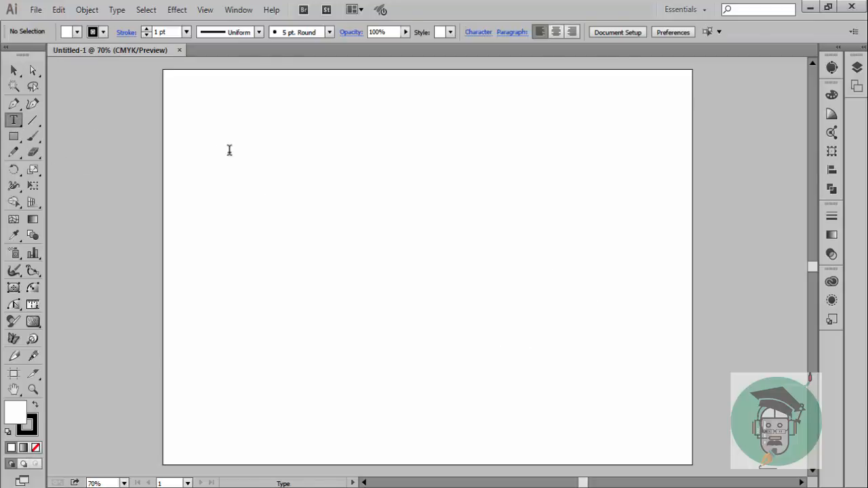
left_click(405, 210)
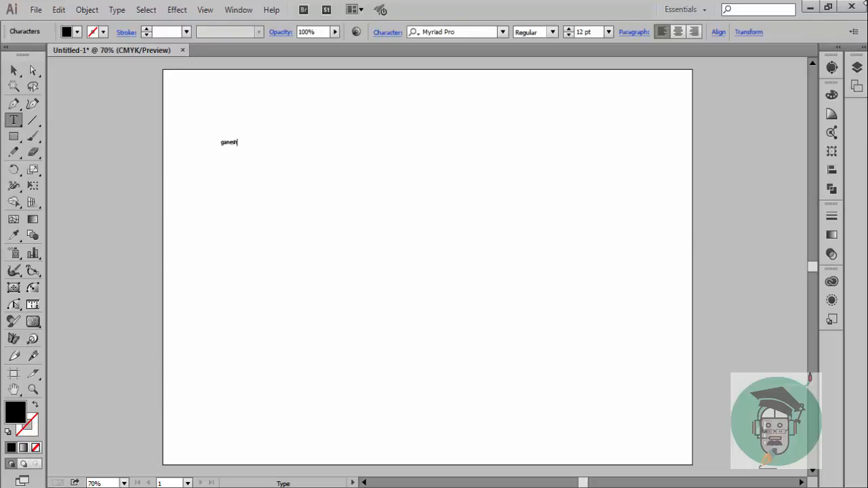
left_click(14, 70)
left_click_drag(241, 149, 558, 292)
left_click_drag(380, 241, 455, 207)
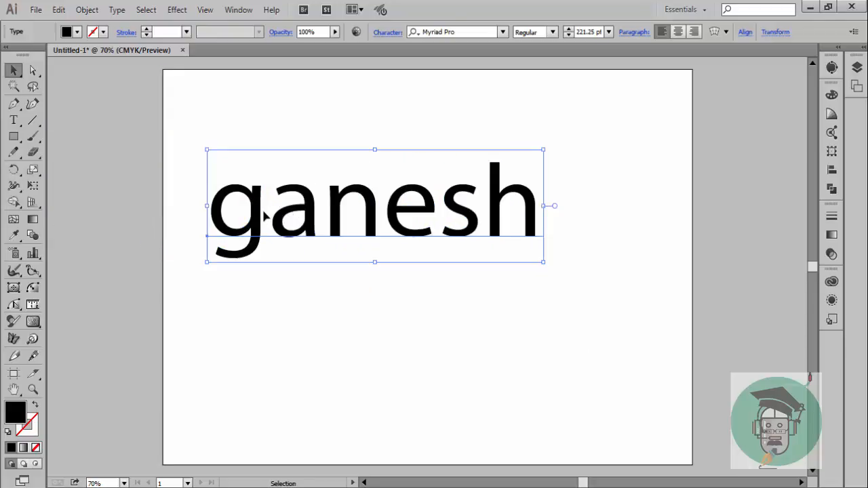
Capitalize the first letter so the word reads "Ganesh" and reposition it across the upper middle of the artboard
key("t")
left_click(265, 215)
key("BackSpace")
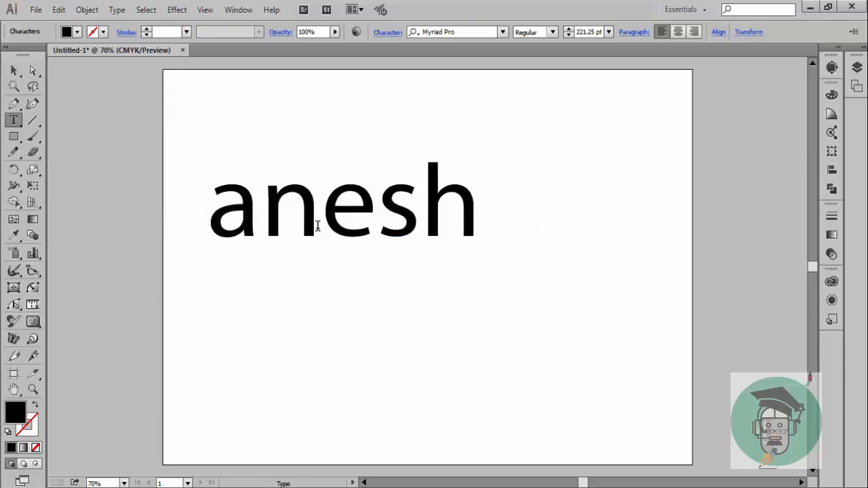
type("G")
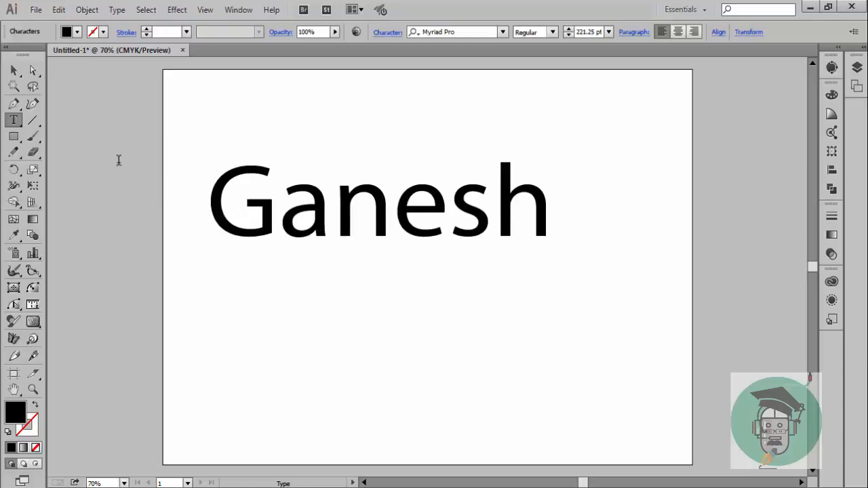
key("Escape")
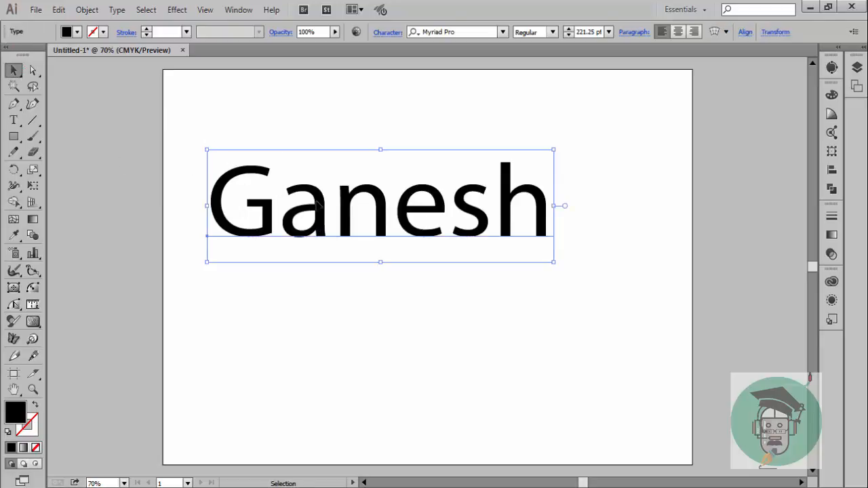
left_click_drag(316, 203, 204, 202)
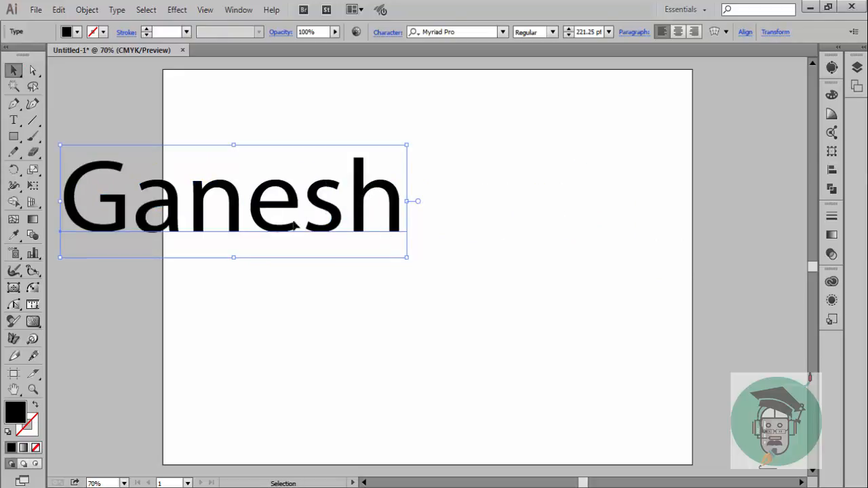
left_click_drag(295, 198, 466, 204)
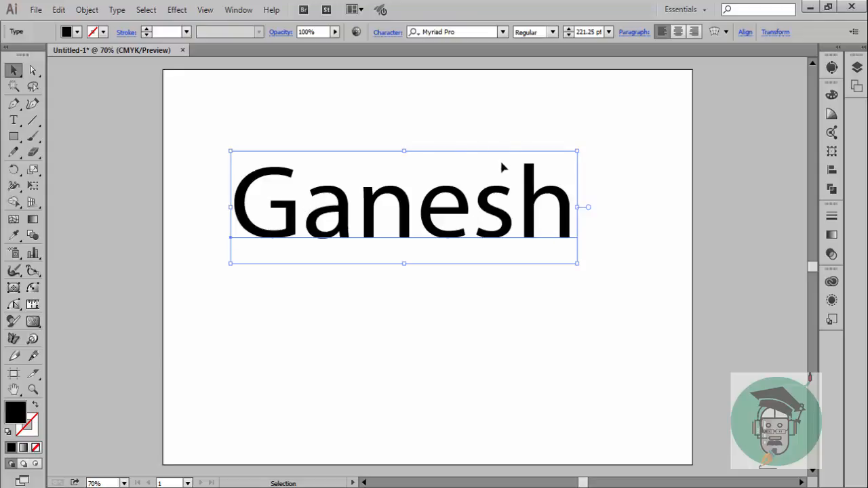
Circle the letters G and h with the Paintbrush and link them with double-headed arrows above and below the word
left_click(32, 135)
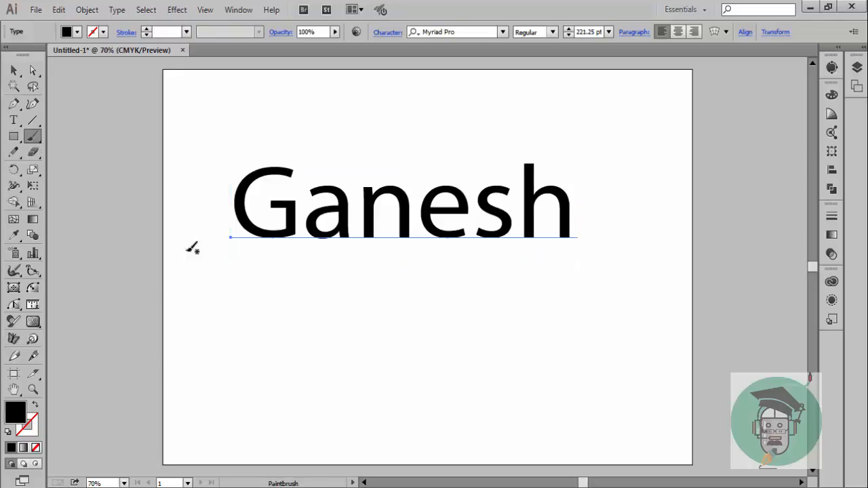
mouse_move(269, 248)
left_mouse_down()
mouse_move(277, 291)
mouse_move(325, 335)
mouse_move(547, 348)
mouse_move(593, 291)
mouse_move(577, 248)
mouse_move(554, 264)
left_mouse_up()
mouse_move(253, 266)
left_mouse_down()
mouse_move(269, 247)
mouse_move(278, 252)
left_mouse_up()
mouse_move(263, 147)
left_mouse_down()
mouse_move(292, 174)
mouse_move(295, 231)
mouse_move(256, 257)
mouse_move(222, 190)
mouse_move(282, 137)
left_mouse_up()
mouse_move(523, 144)
left_mouse_down()
mouse_move(553, 265)
mouse_move(544, 122)
mouse_move(526, 139)
left_mouse_up()
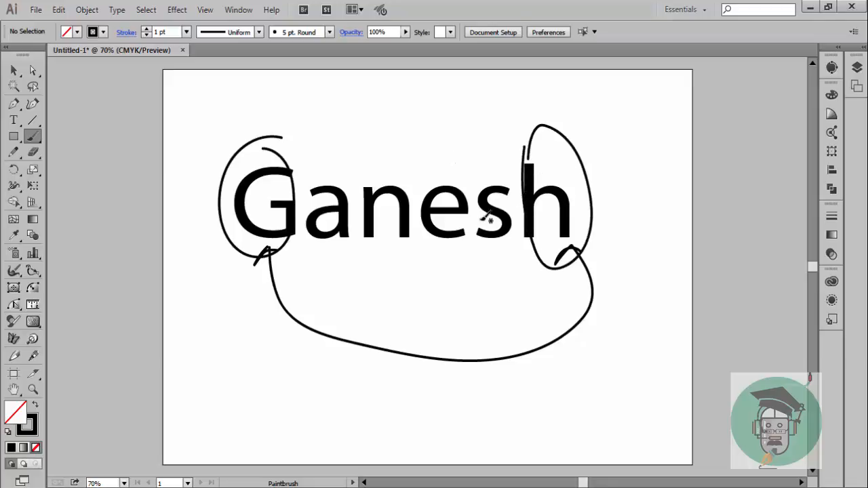
mouse_move(549, 158)
left_mouse_down()
mouse_move(506, 147)
mouse_move(403, 141)
mouse_move(300, 163)
left_mouse_up()
left_click_drag(527, 143, 539, 167)
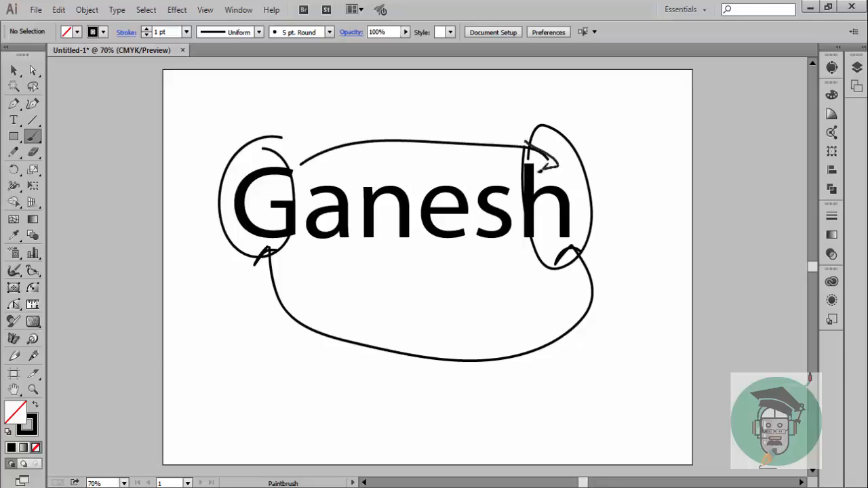
mouse_move(310, 154)
left_mouse_down()
mouse_move(296, 168)
mouse_move(318, 173)
left_mouse_up()
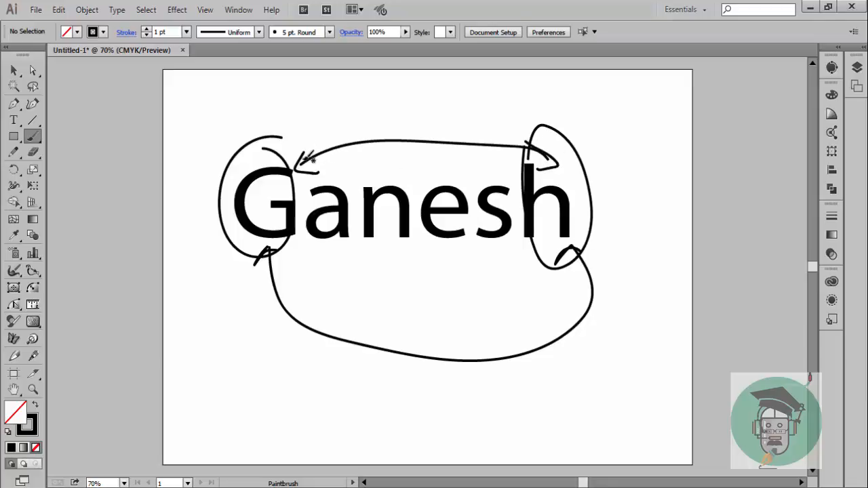
left_click_drag(310, 134, 295, 138)
left_click_drag(574, 120, 563, 123)
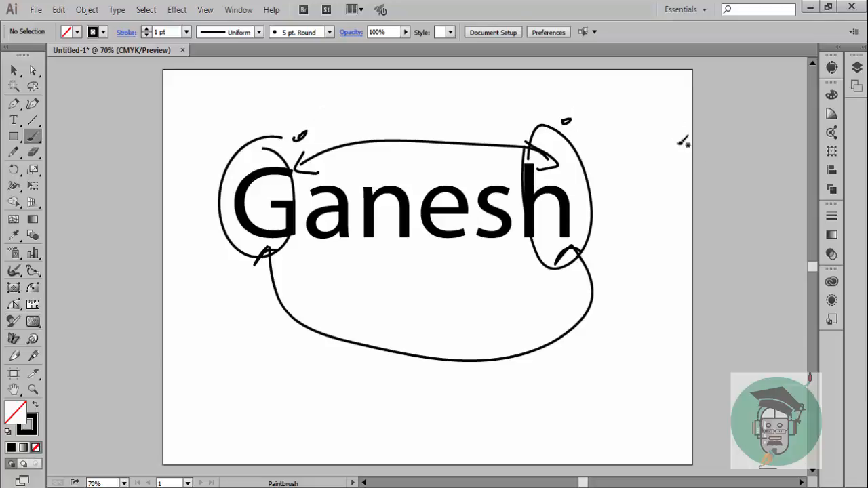
Delete the word together with all the brush annotations from the artboard
left_click(14, 70)
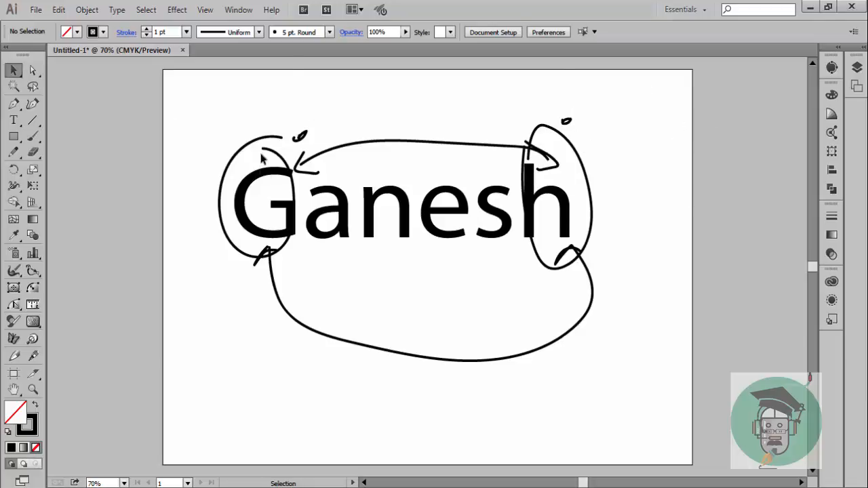
mouse_move(192, 106)
left_mouse_down()
mouse_move(591, 323)
mouse_move(646, 391)
mouse_move(631, 419)
left_mouse_up()
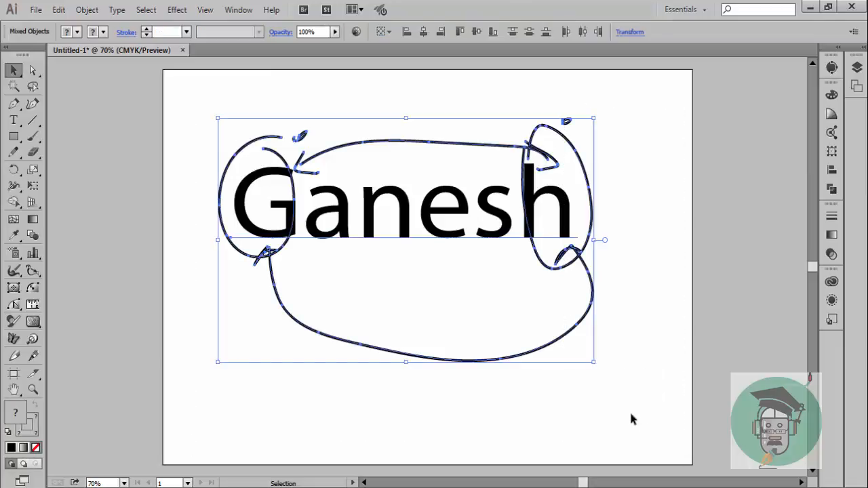
key("Delete")
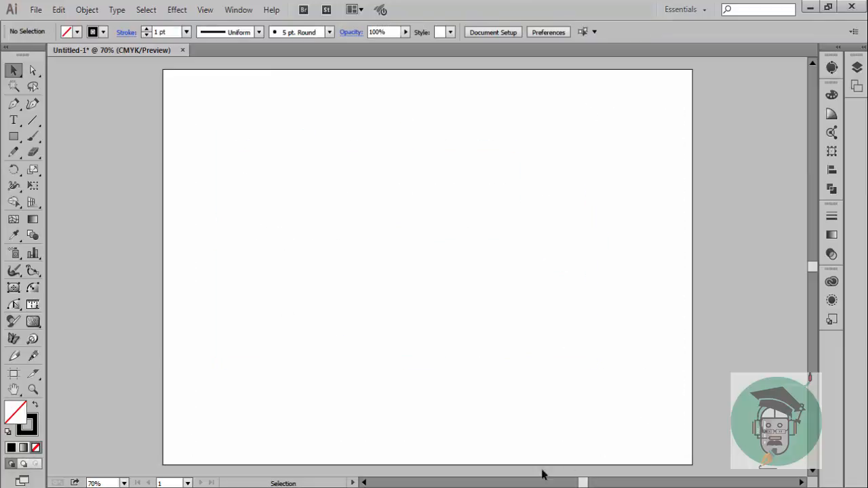
Add a single capital letter "G", enlarge it to about 205 pt and place it in the upper left of the artboard
left_click(14, 119)
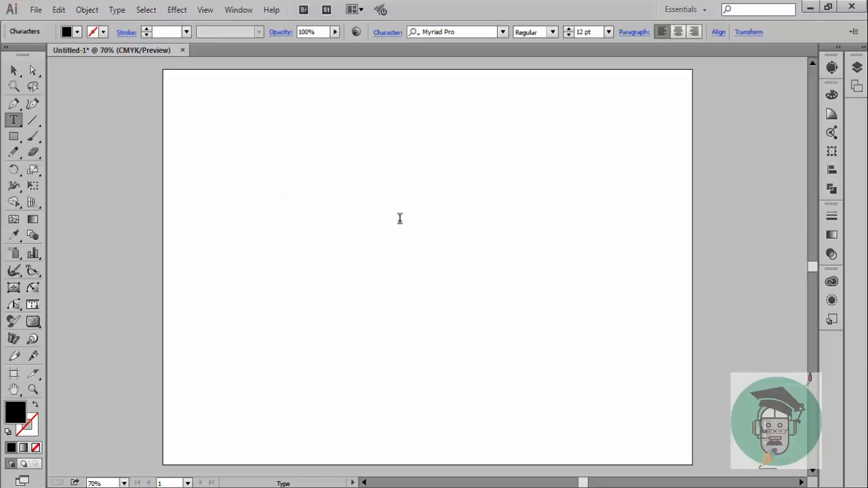
left_click(14, 69)
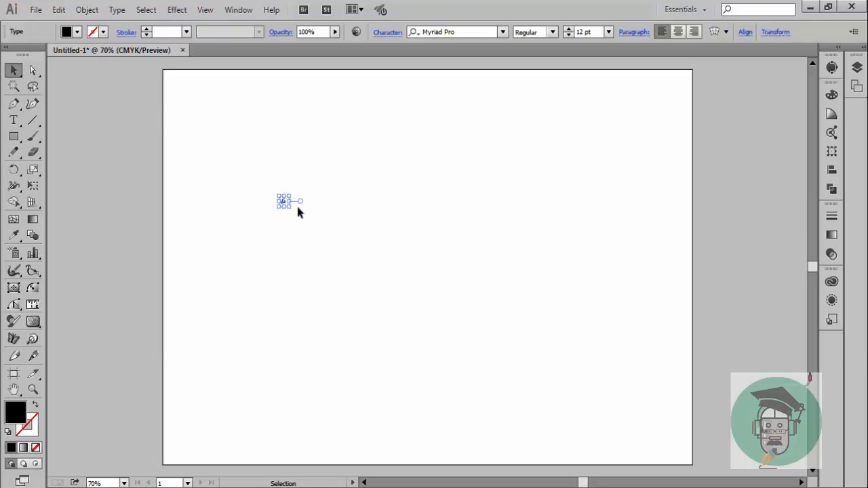
left_click_drag(289, 209, 443, 370)
left_click_drag(396, 316, 339, 214)
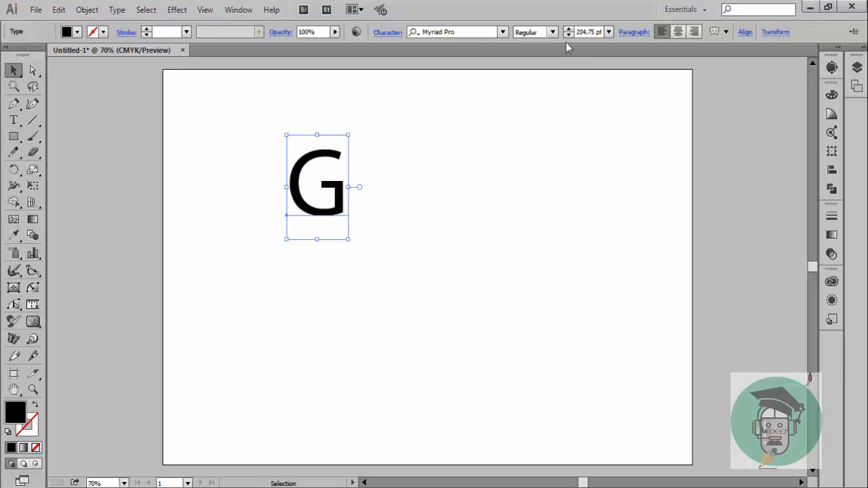
Change the font of the letter G to Oswald Regular
left_click(503, 33)
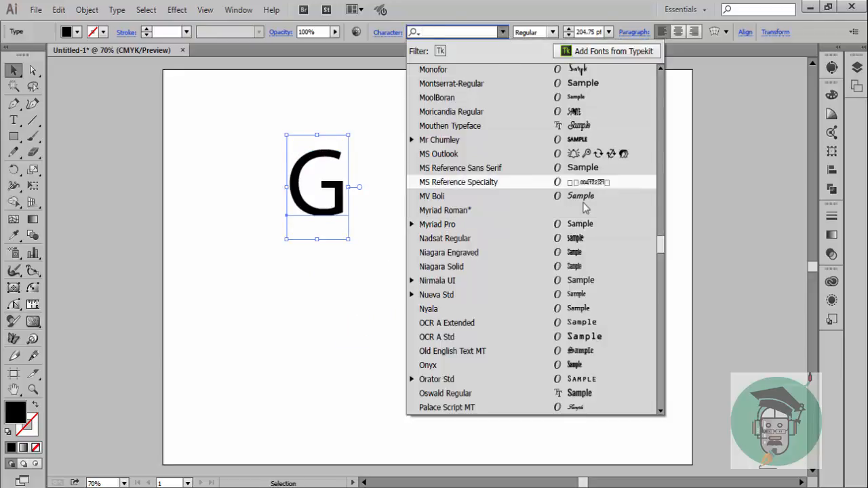
scroll(585, 204, "down", 3)
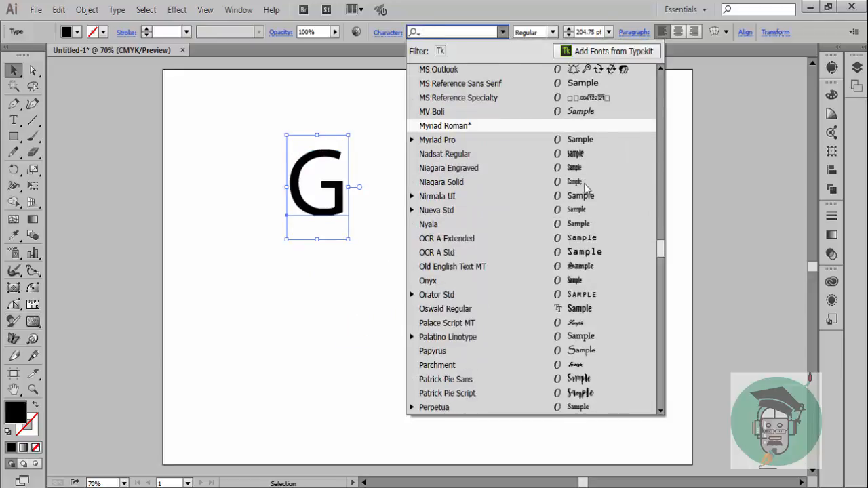
scroll(599, 206, "down", 2)
left_click(589, 224)
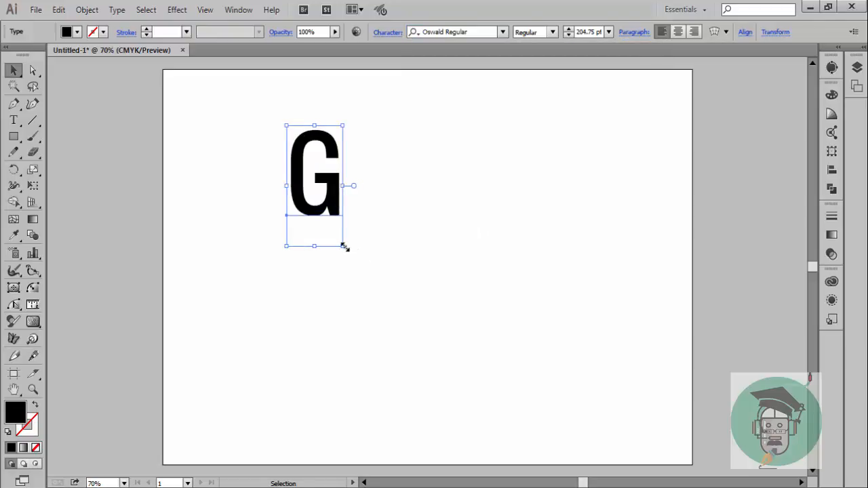
Enlarge the G to about 406 pt and tilt it counterclockwise on the left half of the artboard
left_click_drag(345, 247, 505, 387)
left_click_drag(388, 255, 376, 245)
left_click_drag(392, 113, 354, 107)
left_click_drag(367, 238, 361, 259)
left_click_drag(347, 122, 341, 123)
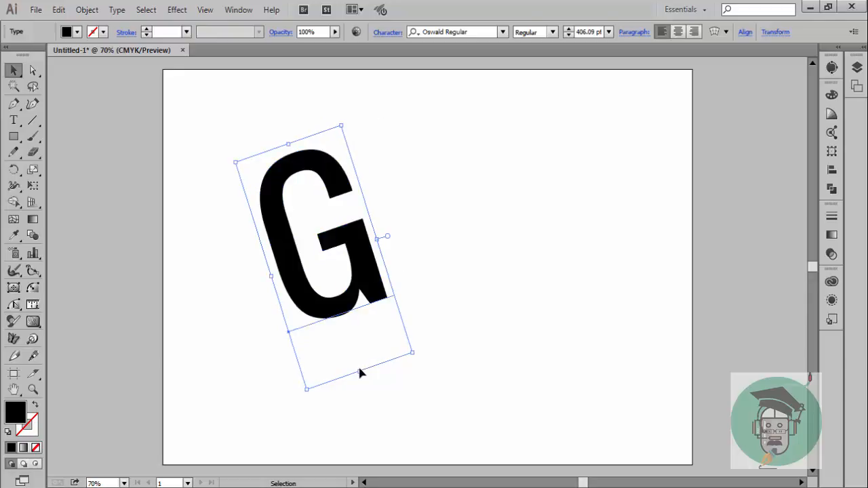
Stretch the tilted G taller to about 452 pt, widen it, and shift it slightly down
left_click_drag(359, 372, 367, 398)
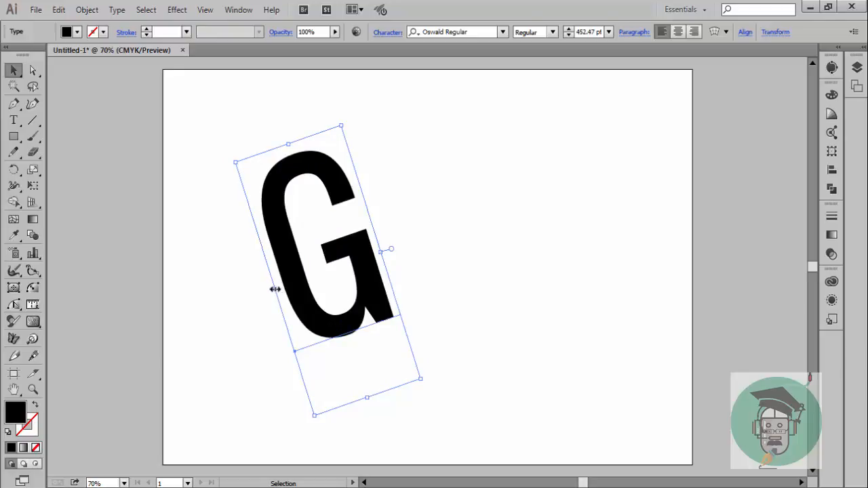
left_click_drag(274, 289, 252, 297)
left_click_drag(312, 326, 313, 336)
left_click(438, 297)
left_click(372, 299)
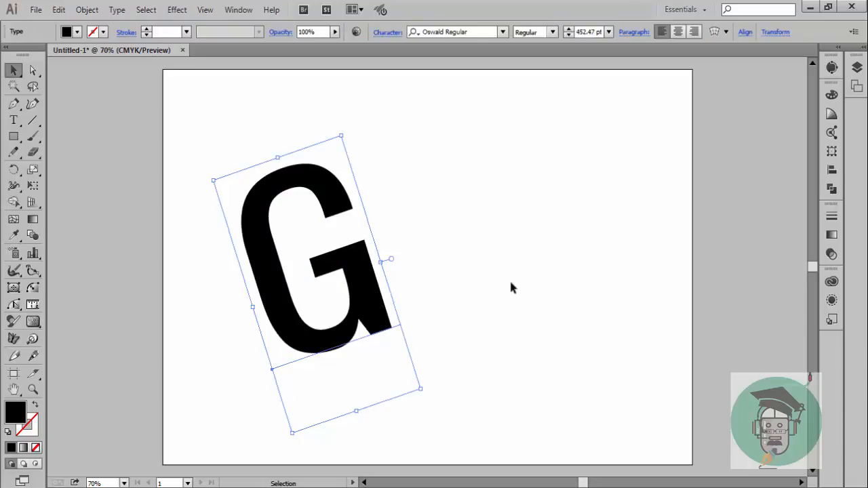
Convert the tilted G from text to outlines and deselect it
right_click(340, 192)
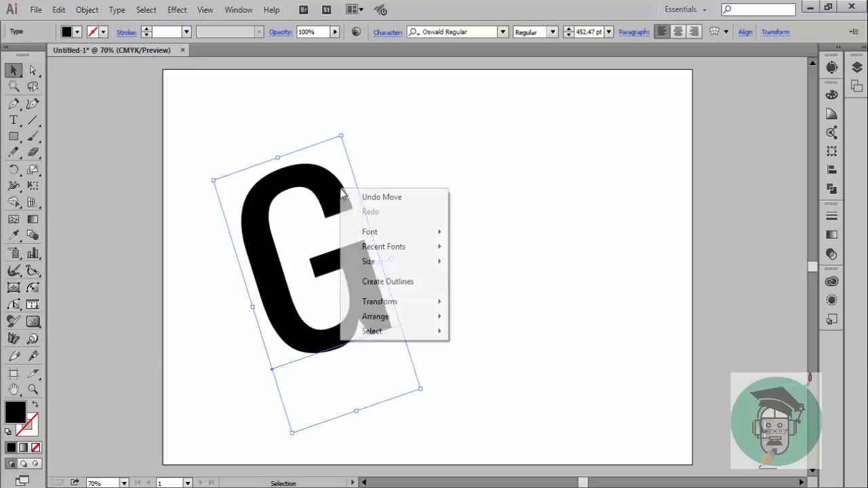
left_click(412, 284)
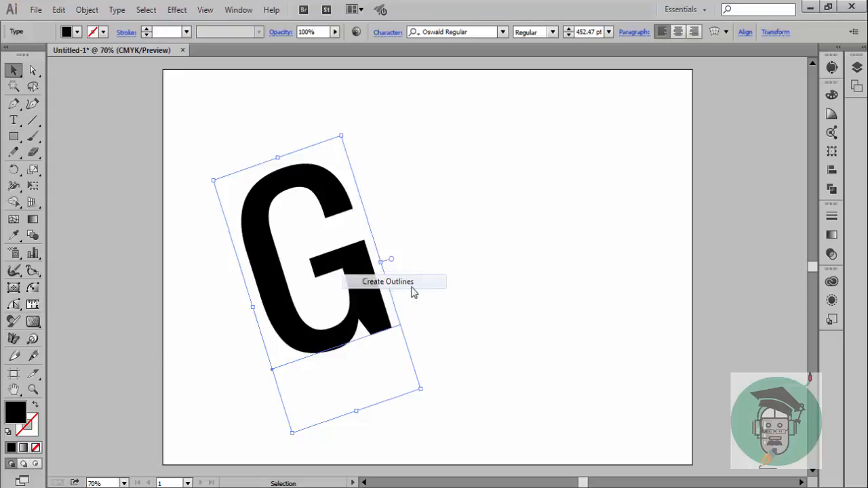
left_click(453, 290)
Reshape the outlined G's top with the Curvature tool, pulling its outer anchor points outward into a thicker, rounder arch
left_click_drag(203, 144, 453, 366)
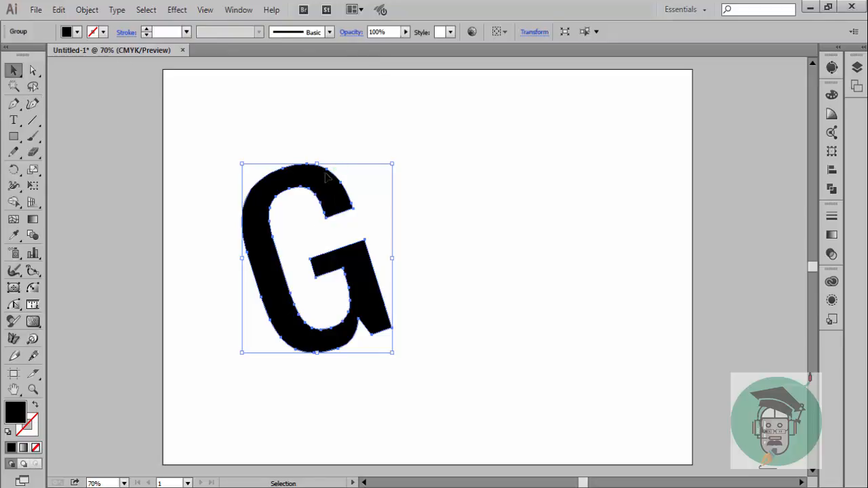
left_click(33, 105)
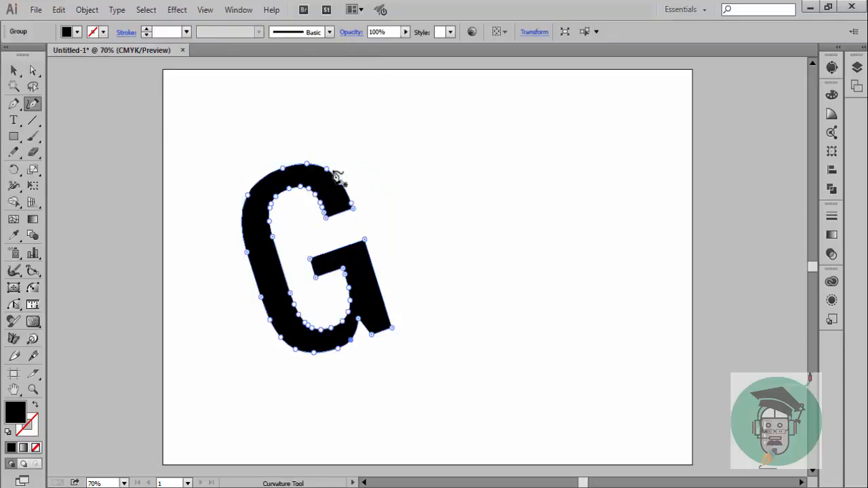
left_click_drag(326, 169, 332, 154)
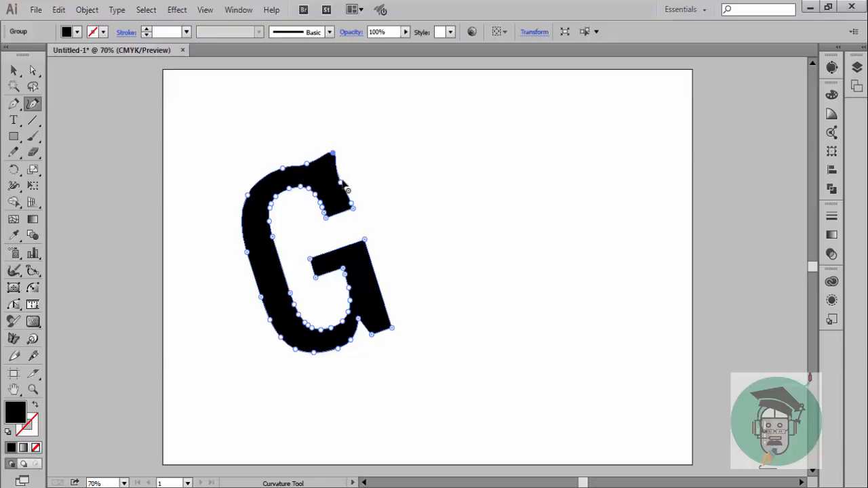
left_click_drag(341, 182, 353, 172)
left_click_drag(351, 202, 357, 195)
left_click_drag(283, 168, 288, 149)
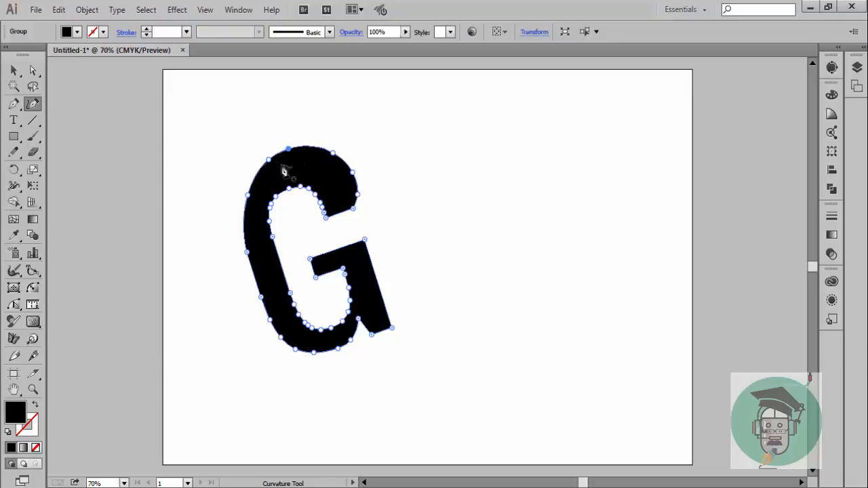
left_click_drag(246, 196, 242, 201)
left_click(13, 71)
left_click(349, 161)
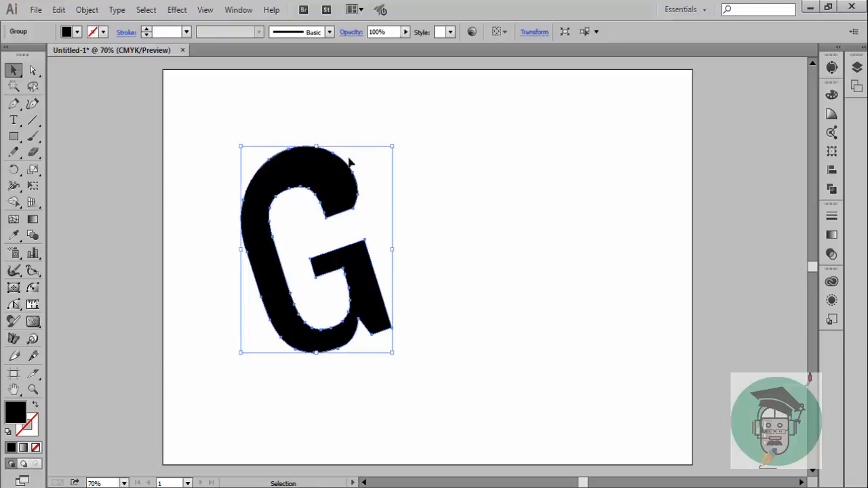
left_click(408, 180)
left_click(361, 195)
left_click(509, 224)
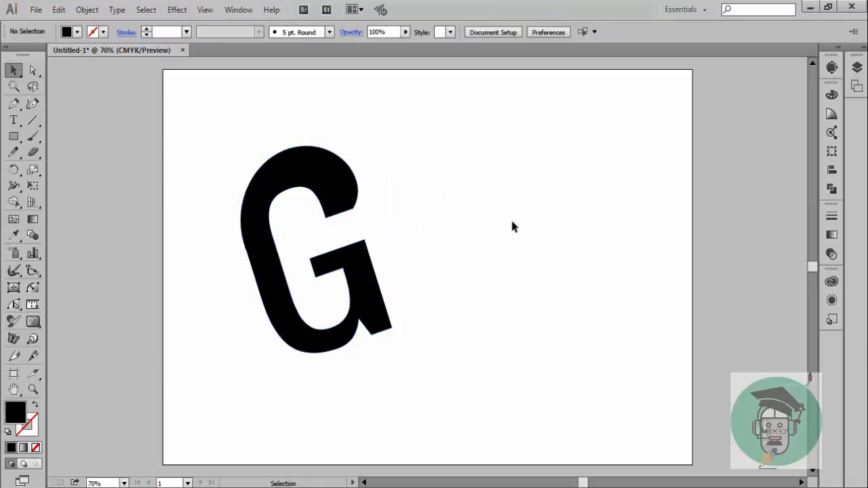
Paint a handwritten a in the G's opening and an n beside it, with a long curved tail, using the Paintbrush
left_click(32, 137)
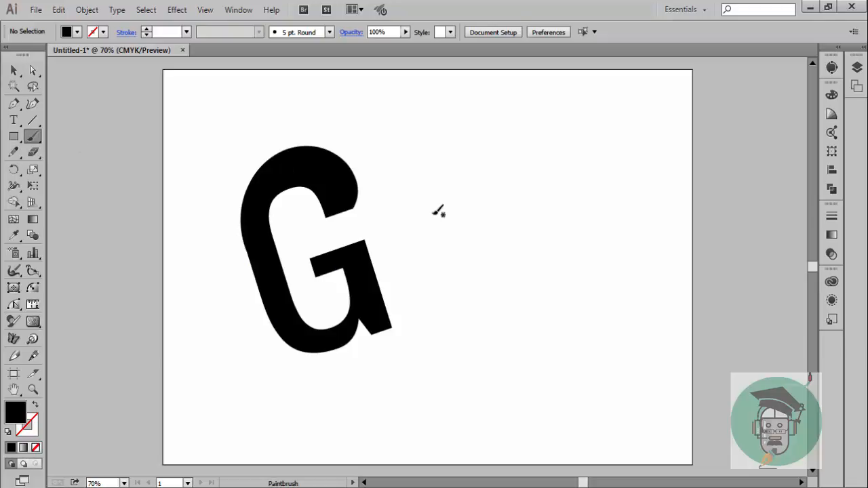
mouse_move(336, 227)
left_mouse_down()
mouse_move(359, 226)
mouse_move(334, 242)
mouse_move(355, 236)
mouse_move(366, 204)
mouse_move(376, 202)
mouse_move(377, 232)
mouse_move(379, 198)
mouse_move(394, 236)
mouse_move(431, 279)
mouse_move(457, 280)
left_mouse_up()
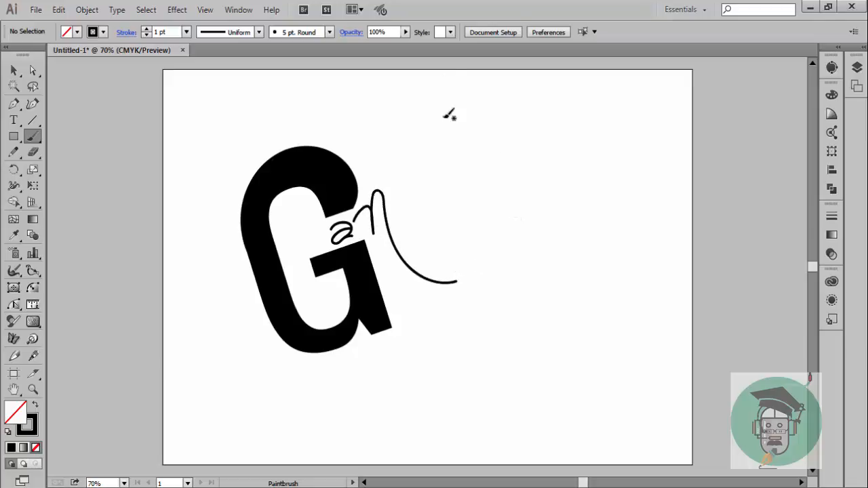
mouse_move(395, 209)
left_mouse_down()
mouse_move(407, 179)
mouse_move(396, 213)
mouse_move(405, 223)
mouse_move(421, 218)
mouse_move(421, 195)
left_mouse_up()
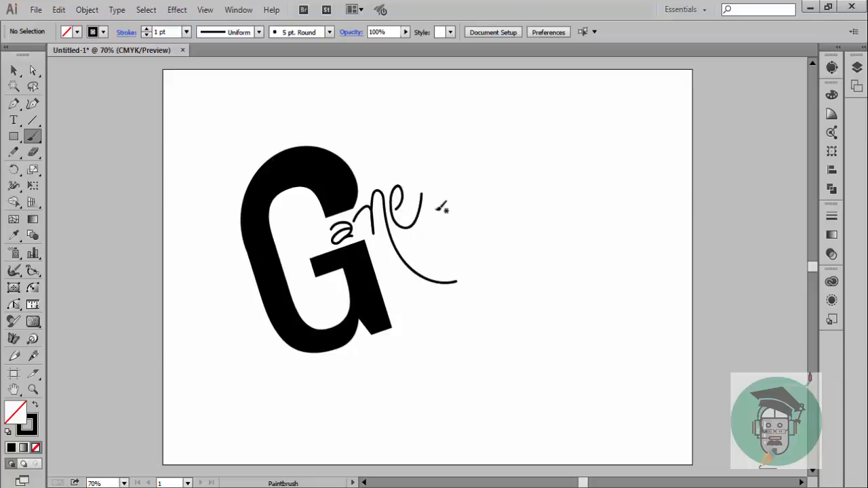
left_click(14, 71)
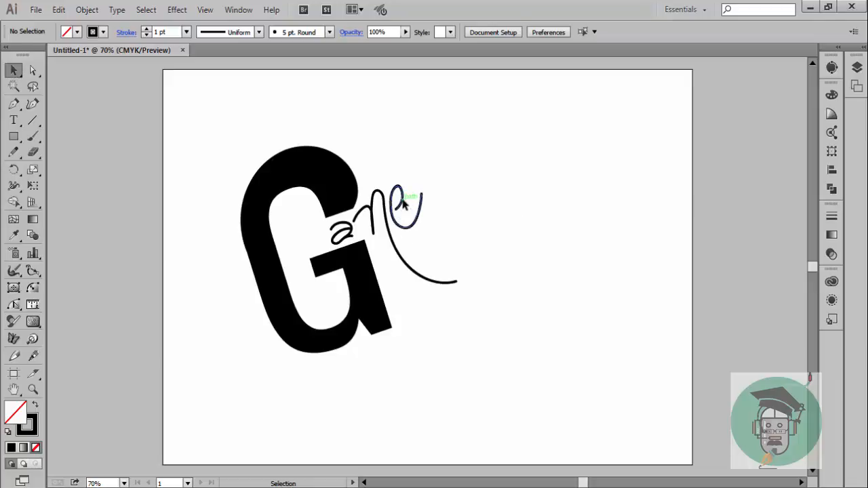
left_click(405, 203)
key("Delete")
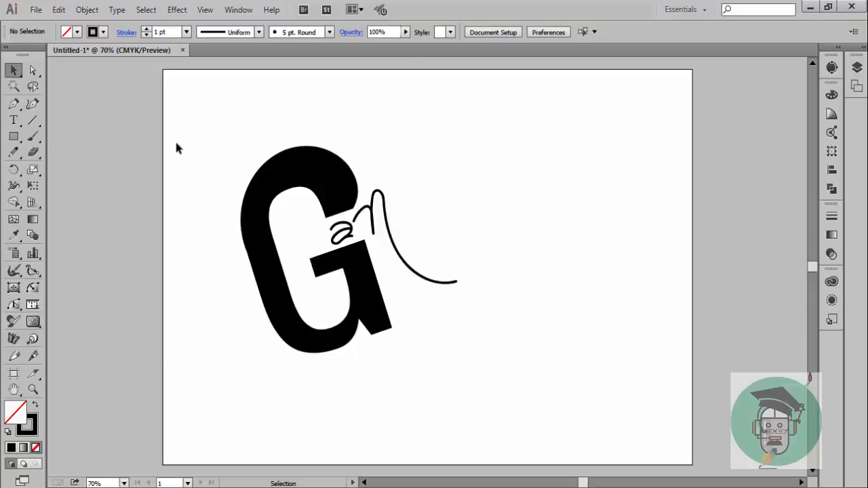
Paint a handwritten e and a small thick s following the n with the Paintbrush
left_click(33, 136)
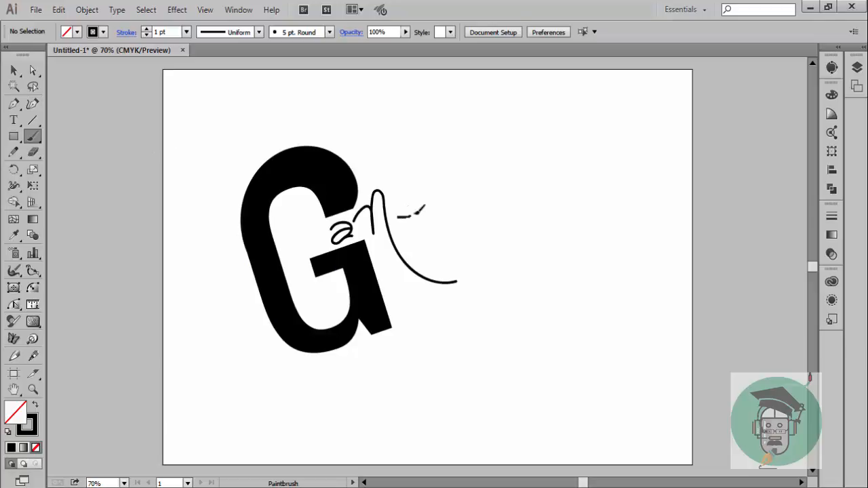
left_click_drag(398, 224, 439, 227)
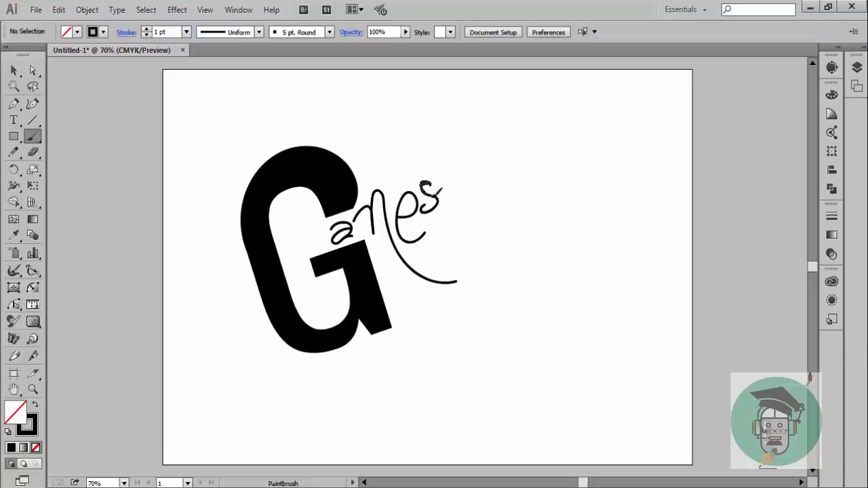
left_click_drag(425, 205, 443, 200)
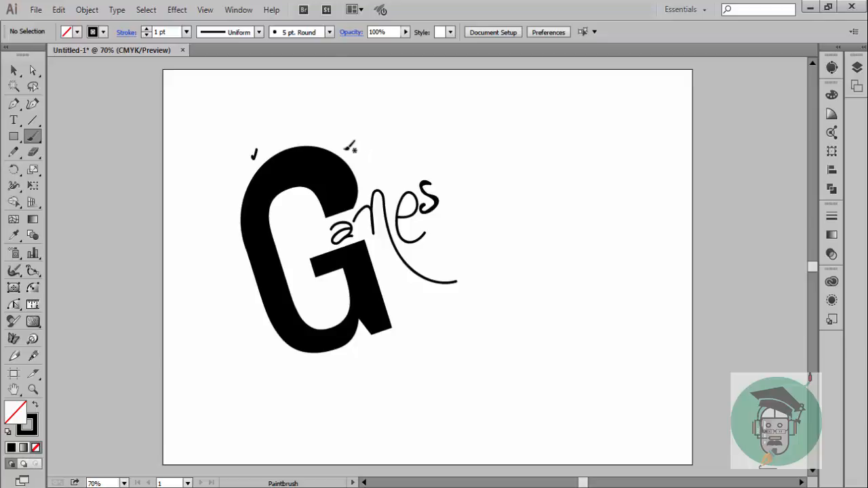
Paint a long trunk-shaped curve from above the G around the lettering to a hooked end, and add an h's double arch beside it
mouse_move(372, 142)
left_mouse_down()
mouse_move(416, 144)
mouse_move(450, 164)
mouse_move(482, 269)
mouse_move(489, 385)
mouse_move(480, 426)
mouse_move(437, 428)
mouse_move(421, 405)
mouse_move(424, 359)
left_mouse_up()
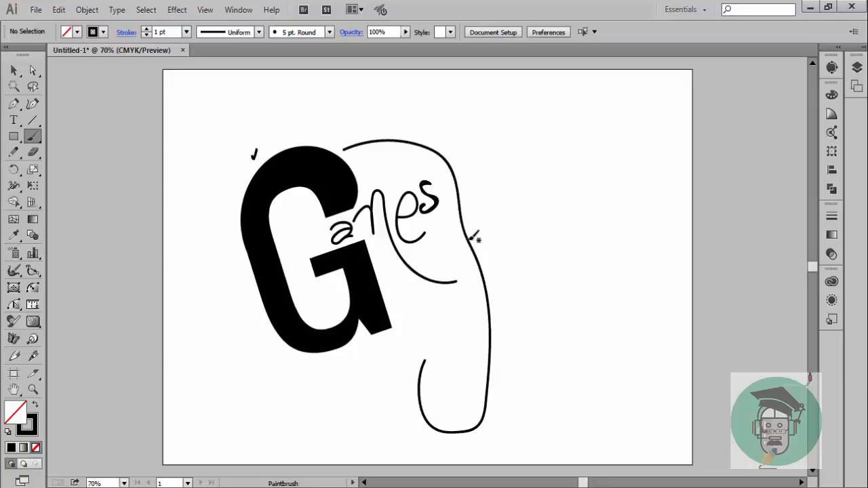
key("ctrl+z")
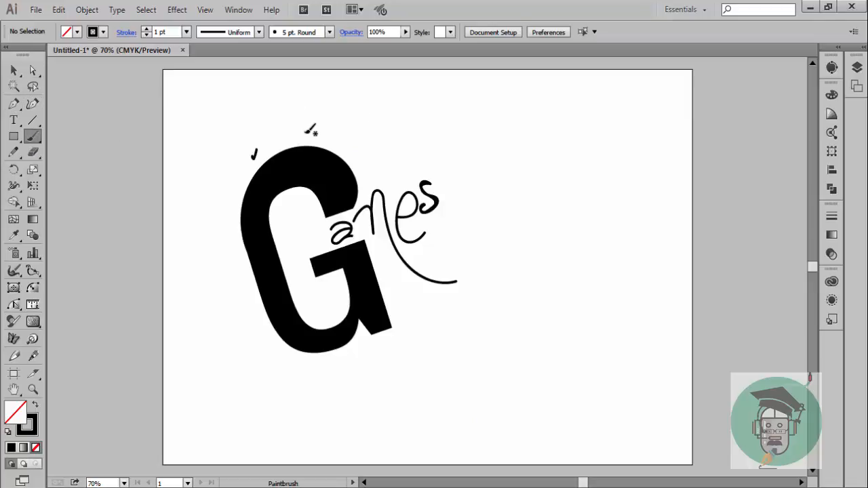
mouse_move(305, 132)
left_mouse_down()
mouse_move(361, 127)
mouse_move(446, 149)
mouse_move(492, 266)
mouse_move(497, 316)
mouse_move(484, 359)
mouse_move(454, 396)
mouse_move(393, 404)
mouse_move(375, 377)
left_mouse_up()
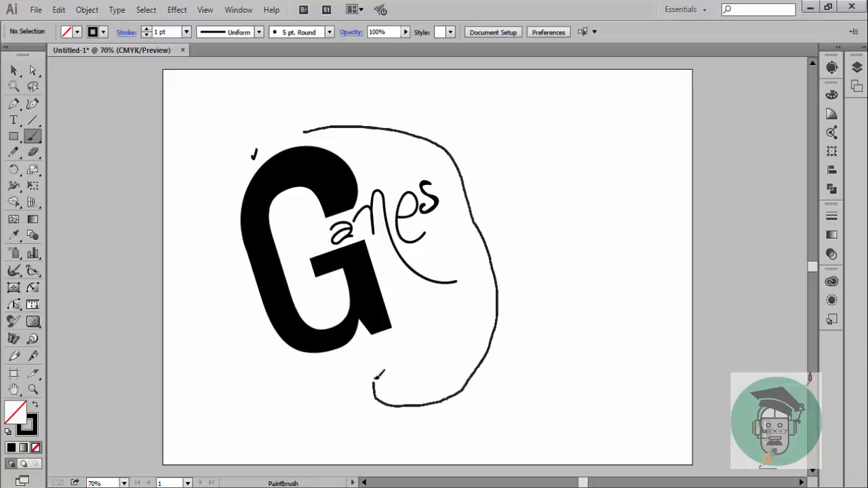
left_click_drag(431, 357, 432, 357)
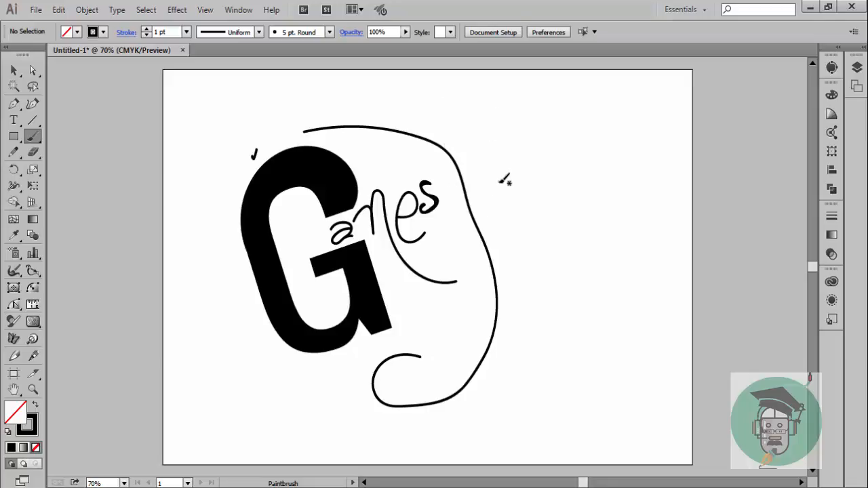
mouse_move(469, 207)
left_mouse_down()
mouse_move(490, 157)
mouse_move(513, 241)
mouse_move(521, 255)
mouse_move(537, 254)
mouse_move(524, 256)
mouse_move(507, 235)
mouse_move(492, 191)
left_mouse_up()
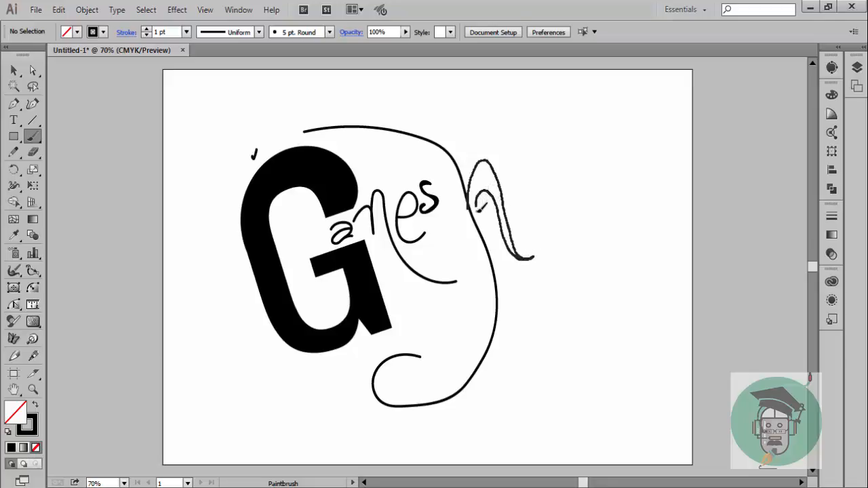
left_click_drag(487, 237, 485, 239)
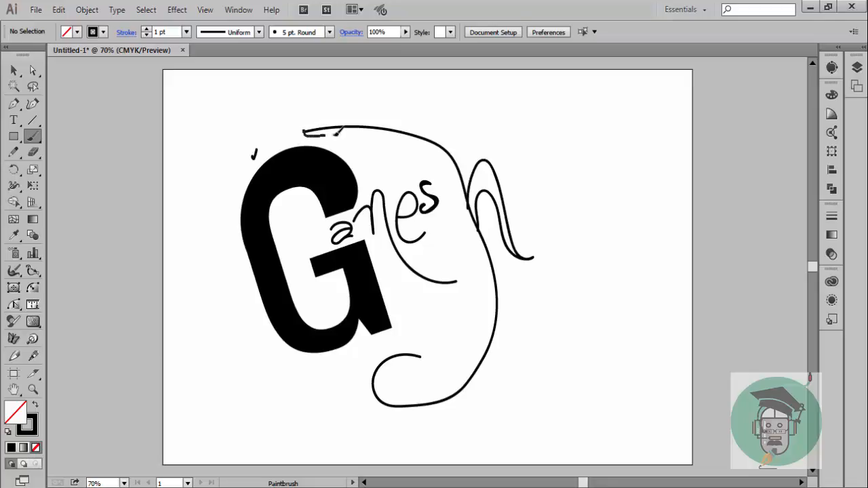
Paint an inner line along the trunk curve from its upper tip to the hooked end, closing off the trunk shape
mouse_move(338, 133)
left_mouse_down()
mouse_move(385, 134)
mouse_move(417, 150)
mouse_move(446, 173)
mouse_move(458, 232)
left_mouse_up()
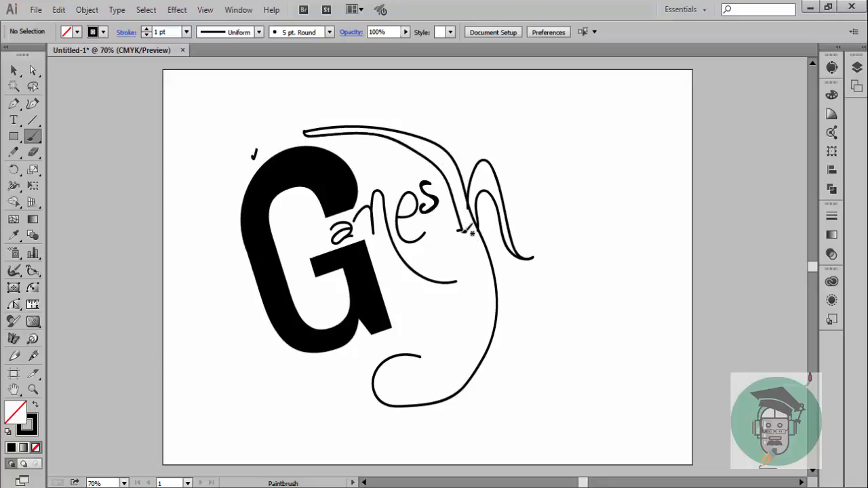
key("ctrl+z")
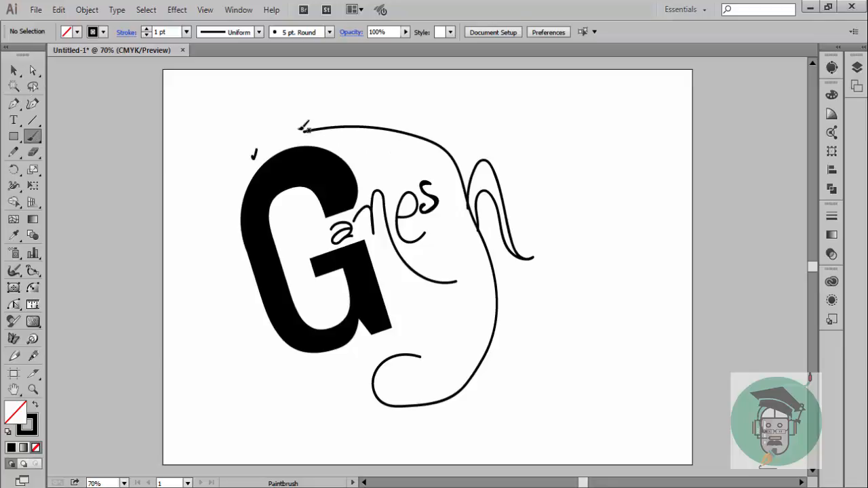
mouse_move(304, 132)
left_mouse_down()
mouse_move(412, 154)
mouse_move(442, 175)
mouse_move(476, 263)
mouse_move(486, 323)
mouse_move(464, 362)
left_mouse_up()
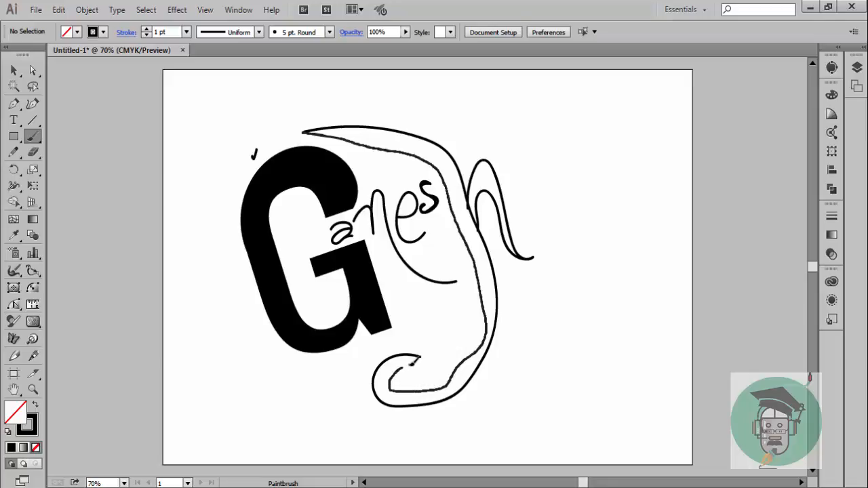
left_click_drag(426, 351, 422, 354)
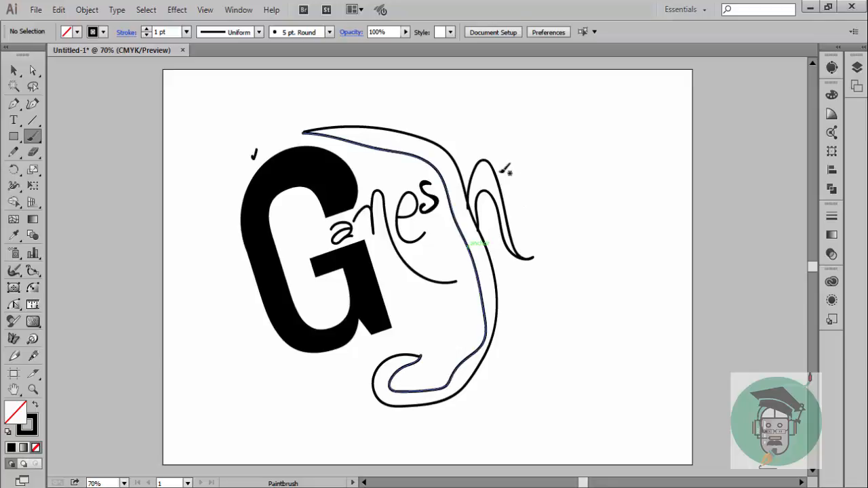
Smooth the trunk's inner line with the Curvature tool by repositioning its anchor points so it follows the outer curve
left_click(33, 104)
left_click(458, 370)
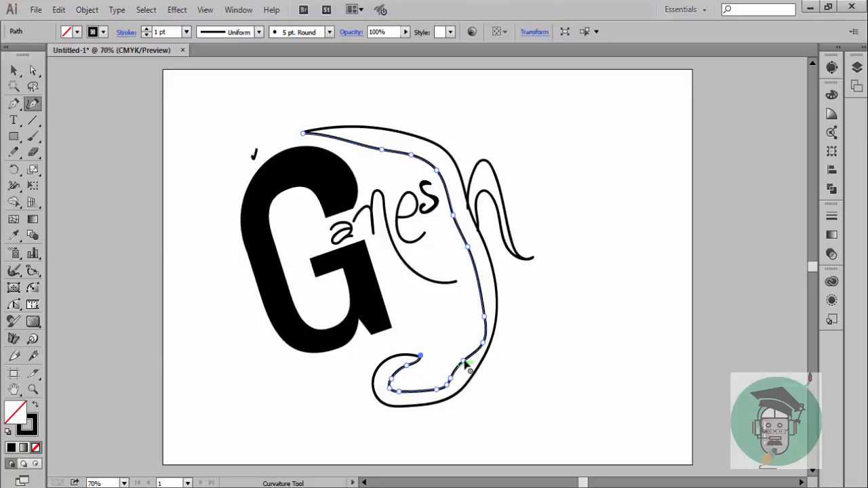
mouse_move(464, 361)
left_mouse_down()
mouse_move(452, 380)
mouse_move(460, 375)
left_mouse_up()
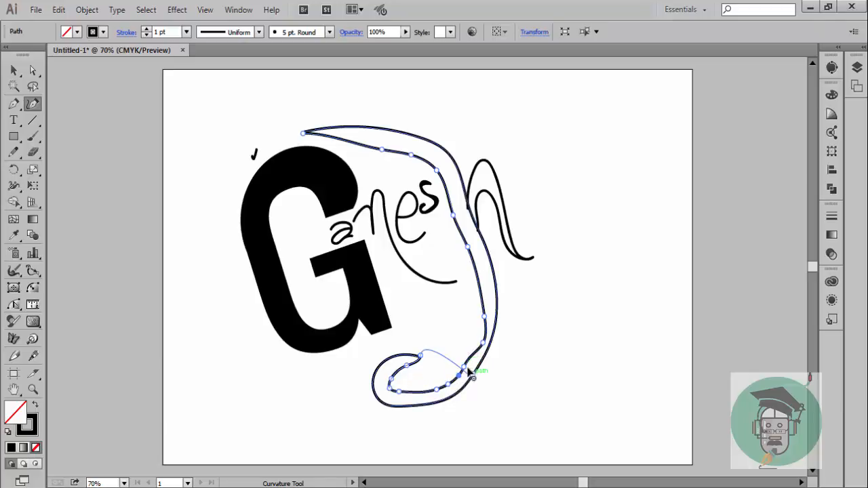
left_click_drag(484, 318, 486, 309)
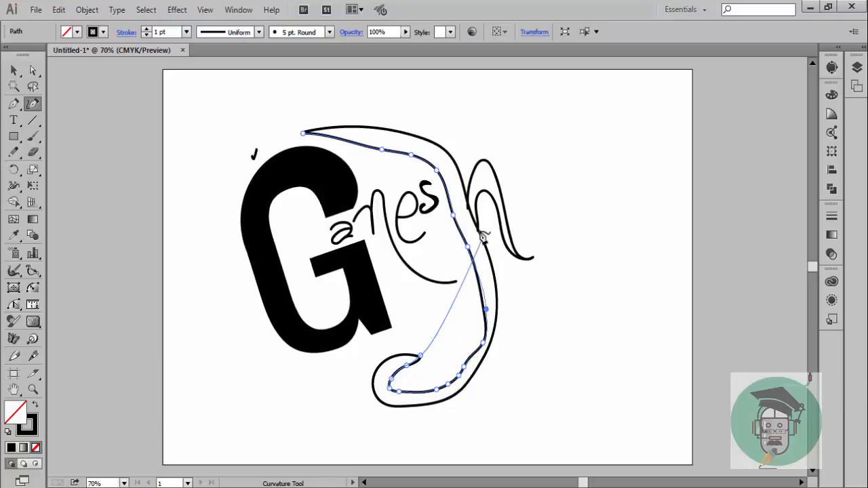
left_click_drag(468, 247, 456, 206)
left_click_drag(436, 171, 383, 143)
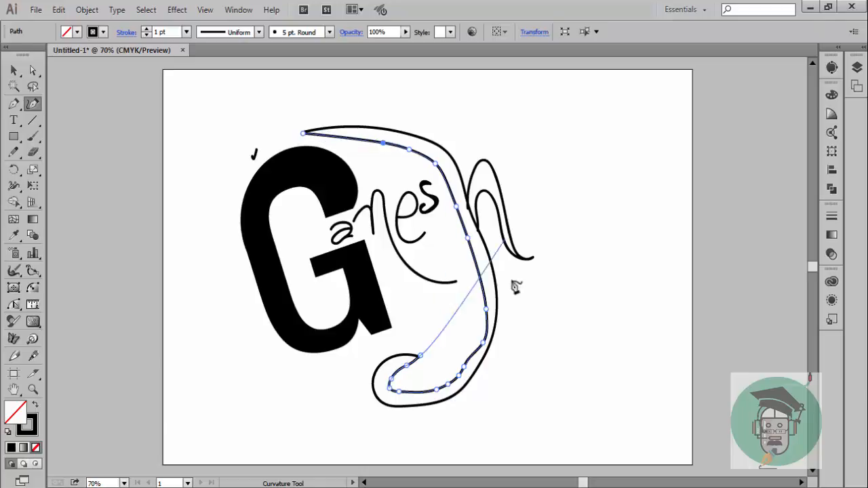
left_click(468, 365)
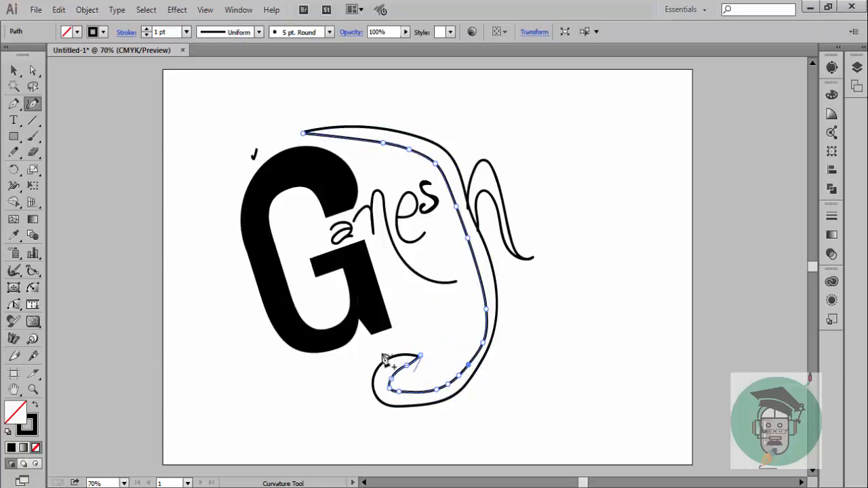
Delete the stray tick mark above the G's upper curve
left_click(14, 69)
left_click(111, 126)
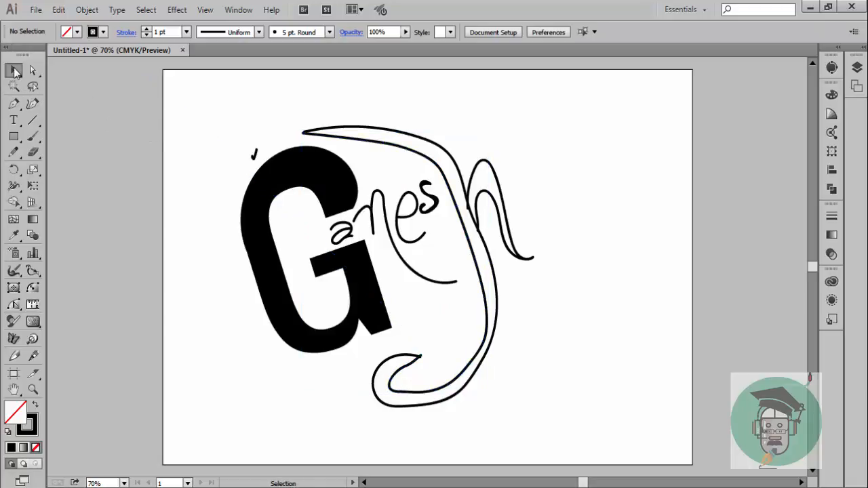
left_click_drag(259, 157, 262, 160)
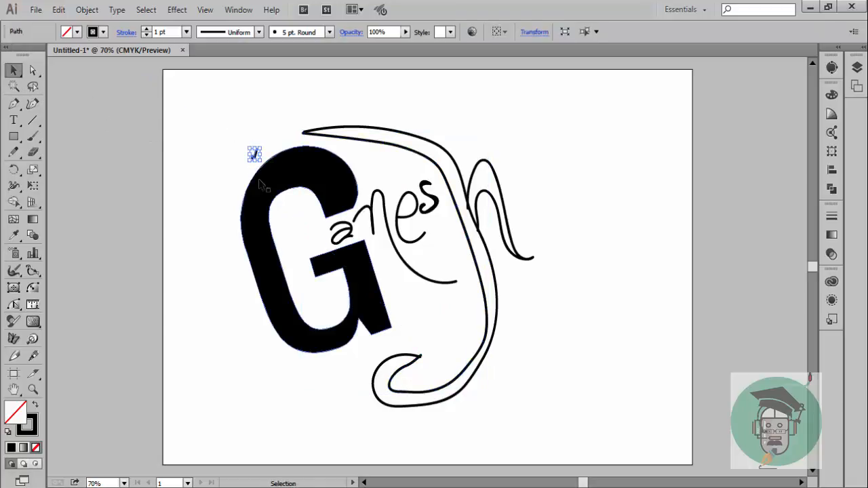
key("Delete")
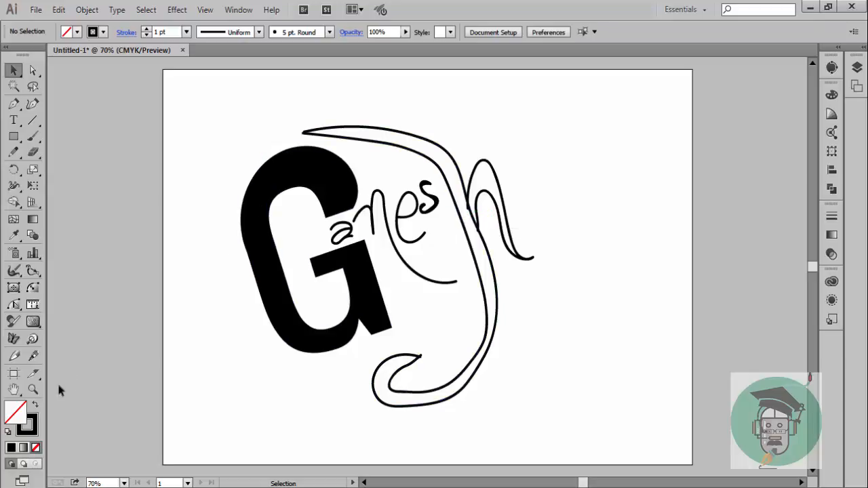
left_click(444, 166)
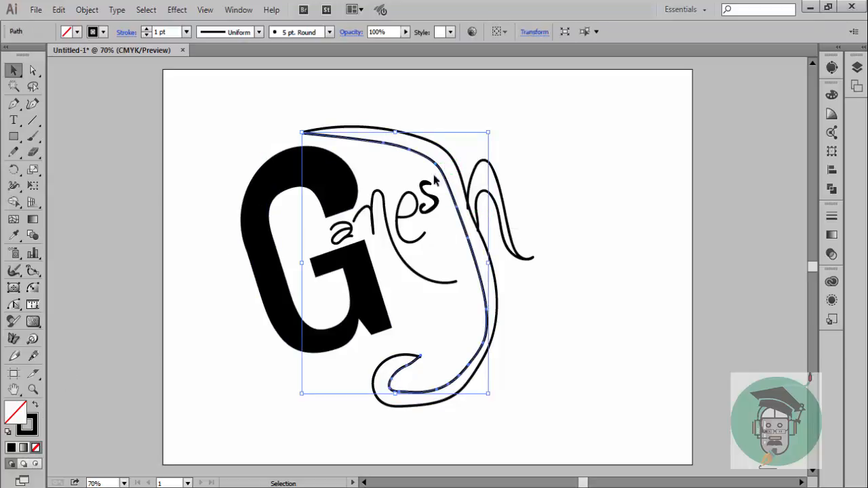
left_click(486, 120)
left_click(421, 136)
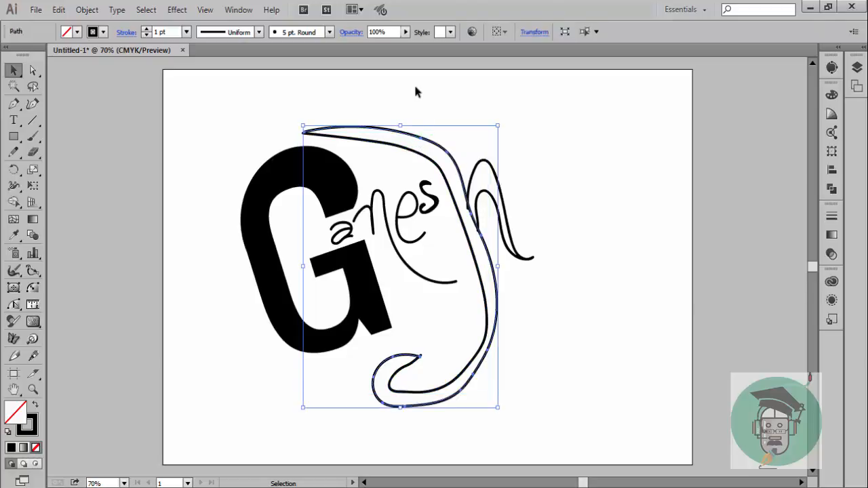
key("a")
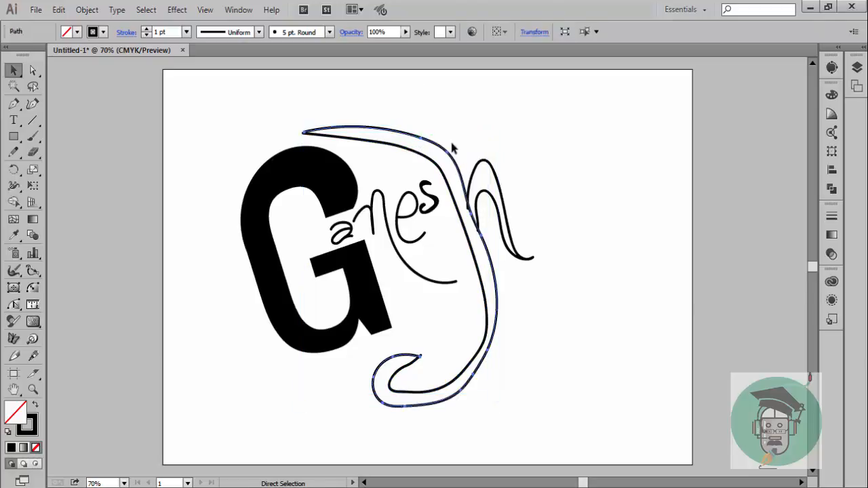
key("v")
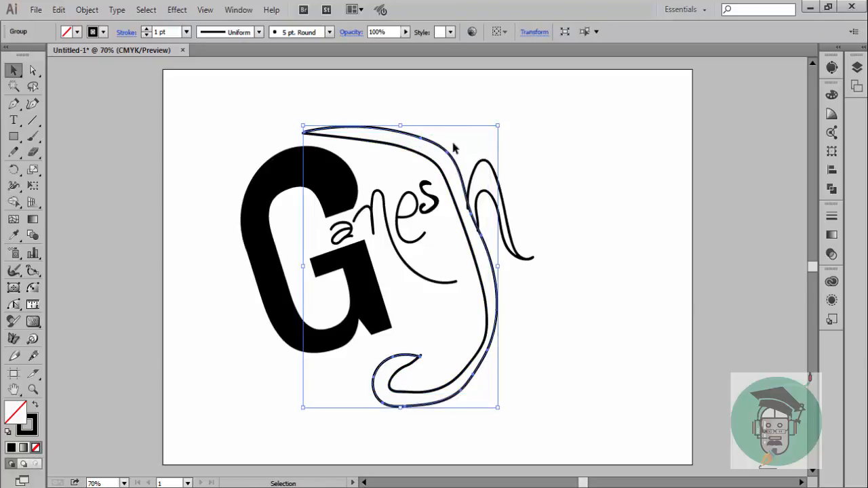
left_click(536, 153)
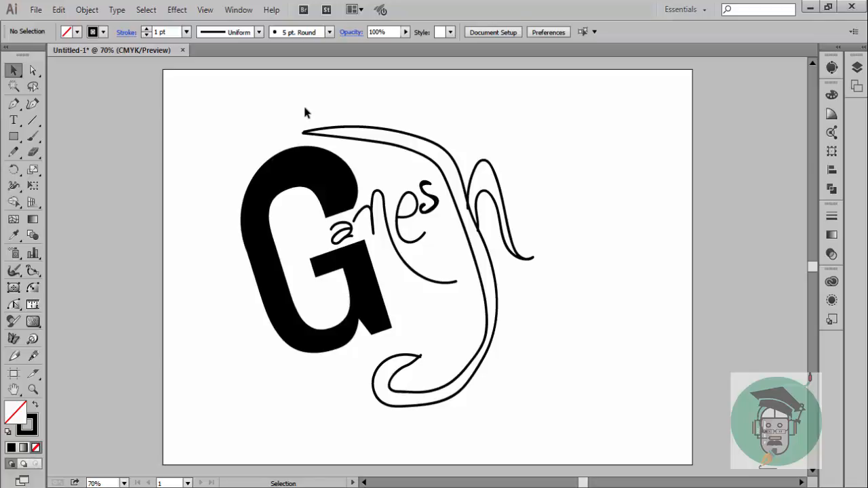
Try swapping fill and stroke on the trunk lines and the h's double arch to make them solid black
left_click_drag(298, 102, 532, 192)
left_click(534, 193)
left_click_drag(438, 112, 522, 256)
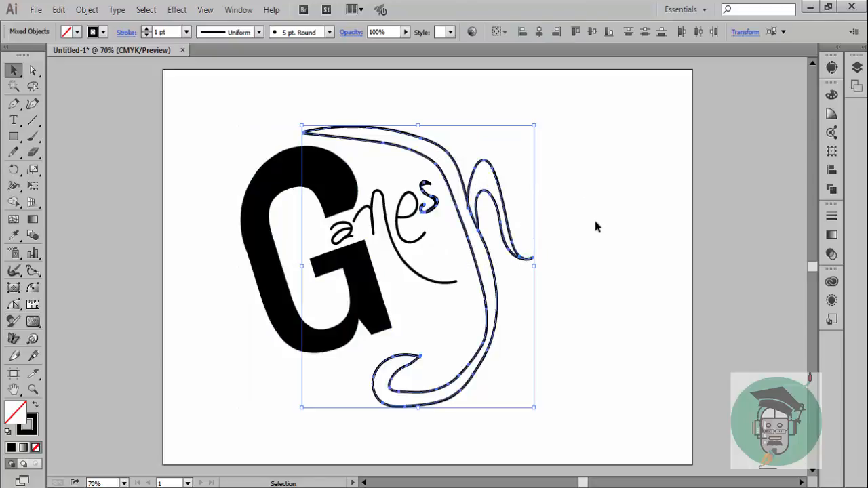
left_click(36, 406)
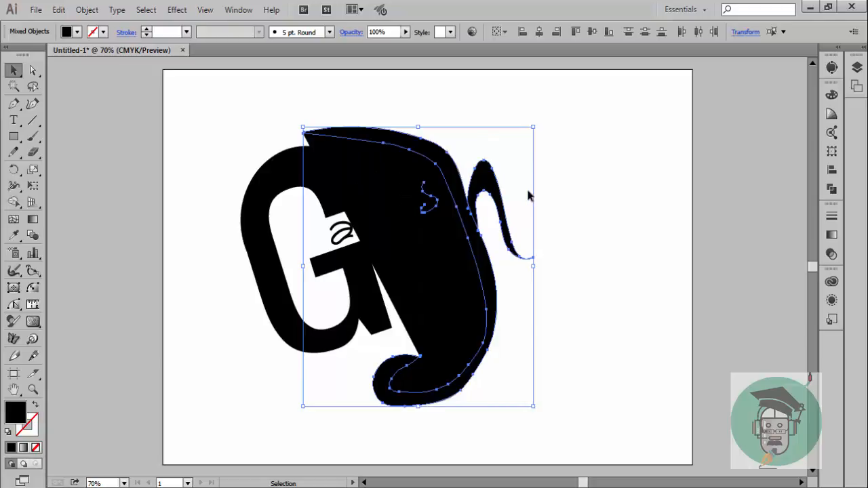
key("ctrl+z")
Delete both the outer and inner lines of the painted trunk, keeping the h's double arch
left_click(558, 206)
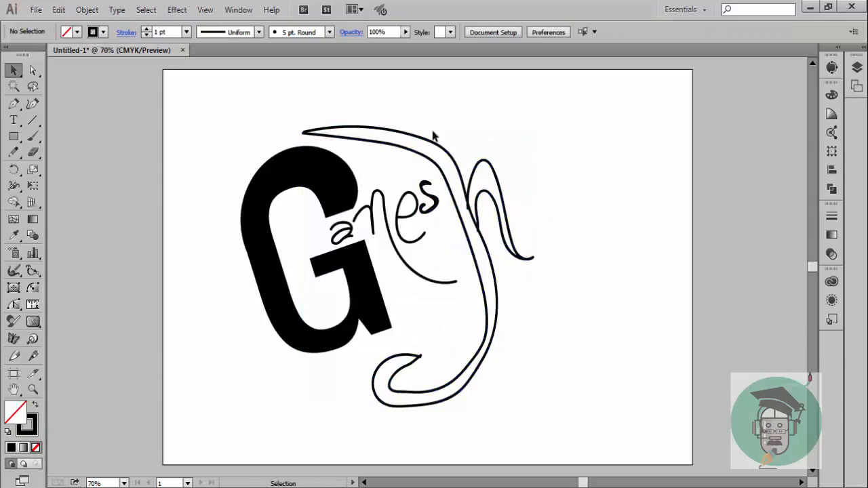
left_click(458, 169)
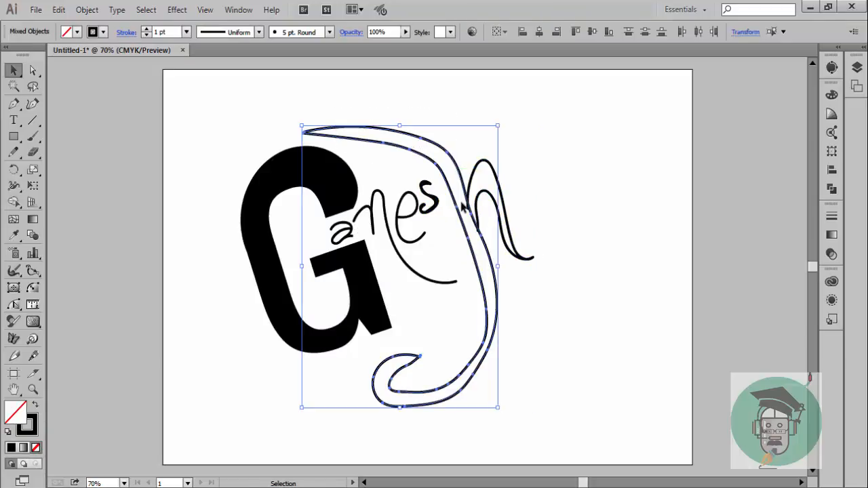
key("Delete")
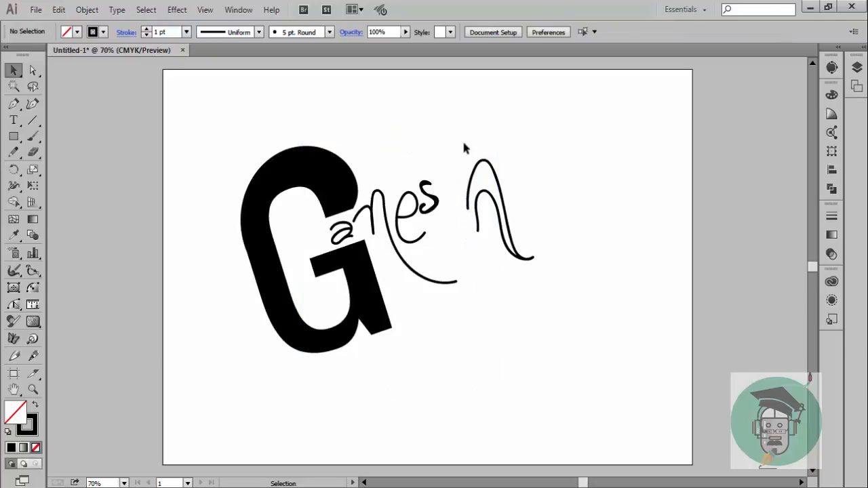
Close the open ends of the h's double arch with the Curvature tool and make the shape solid black without a stroke
left_click(33, 104)
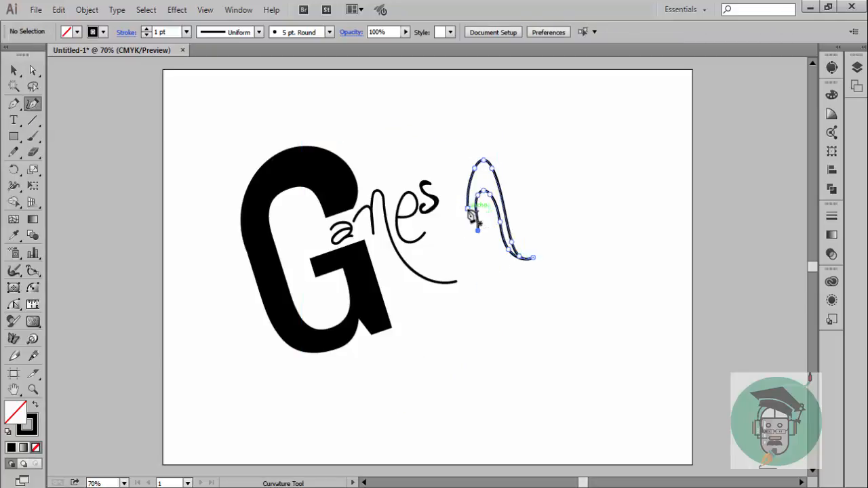
left_click(476, 231)
left_click(478, 230)
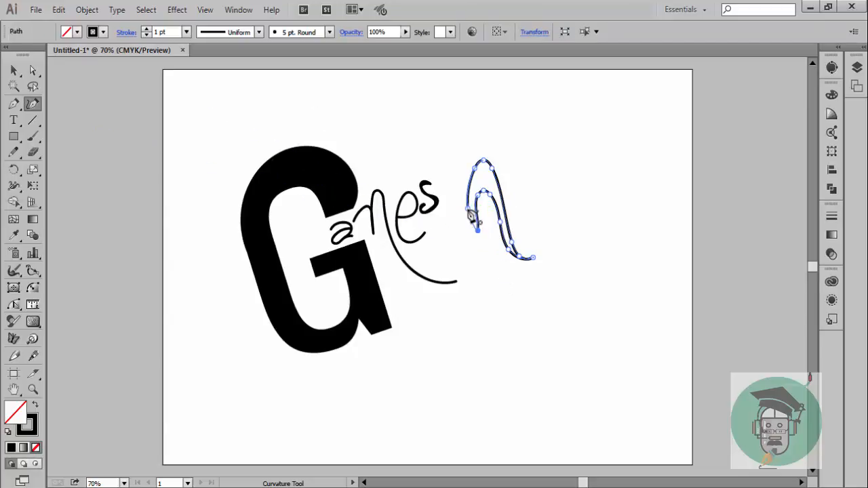
left_click(14, 70)
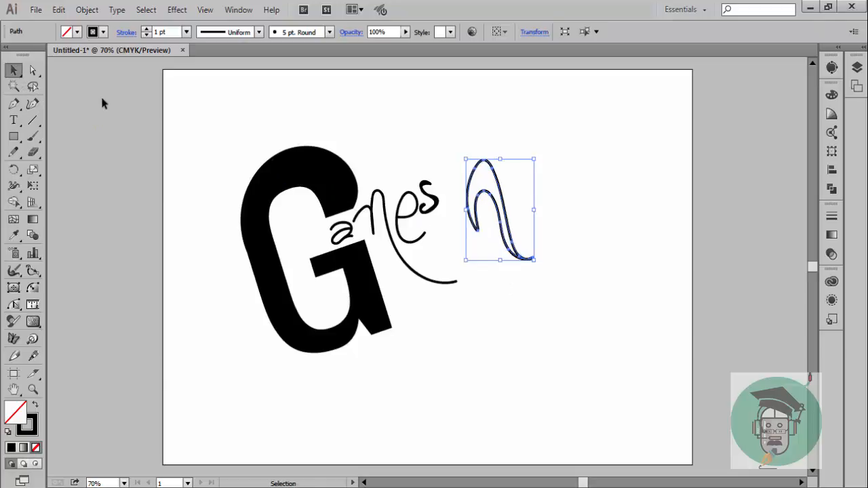
left_click(102, 103)
left_click(503, 193)
left_click(35, 407)
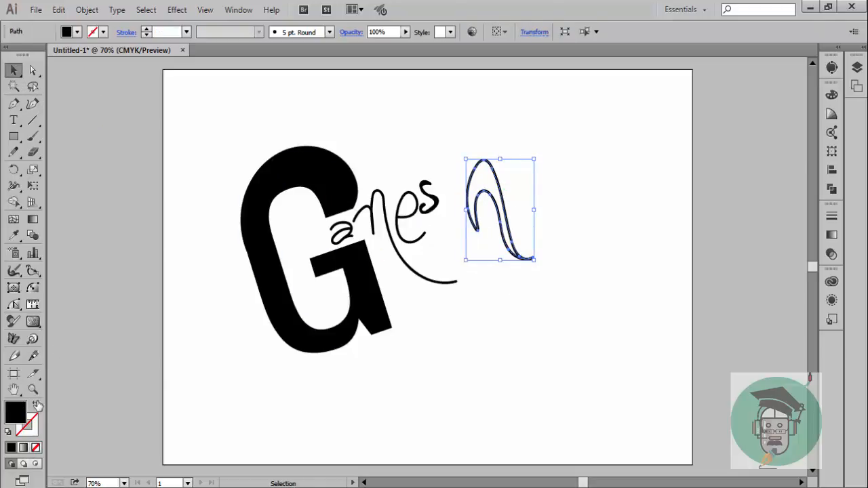
left_click(54, 89)
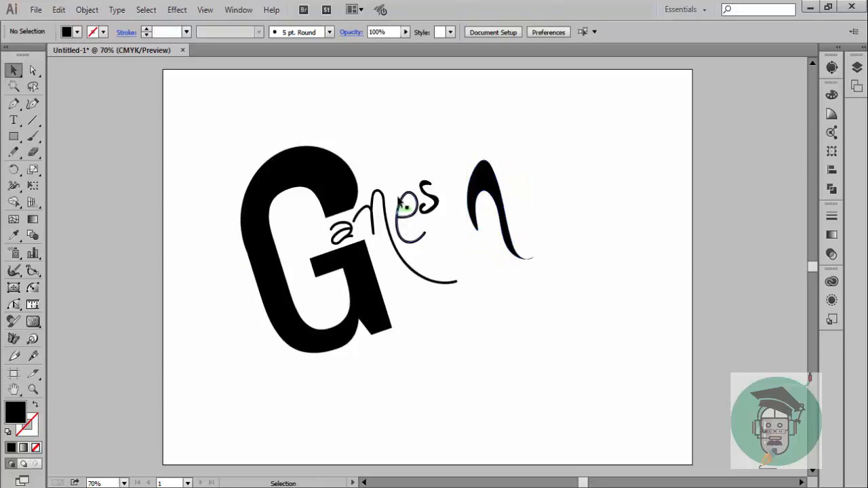
Draw a new outer trunk curve with the Pen tool, unfilled with a black stroke, from above the G past the h and around the lower bend
left_click(14, 105)
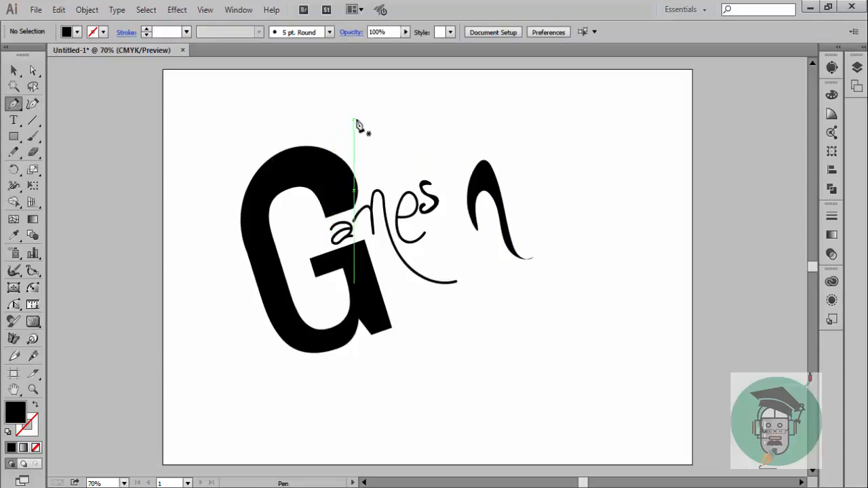
left_click(353, 119)
left_click_drag(425, 102, 468, 122)
left_click_drag(469, 259, 477, 295)
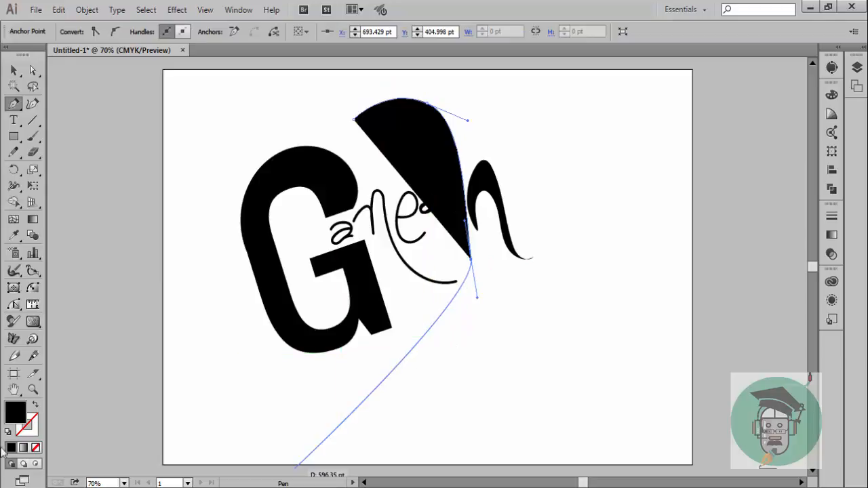
left_click(36, 405)
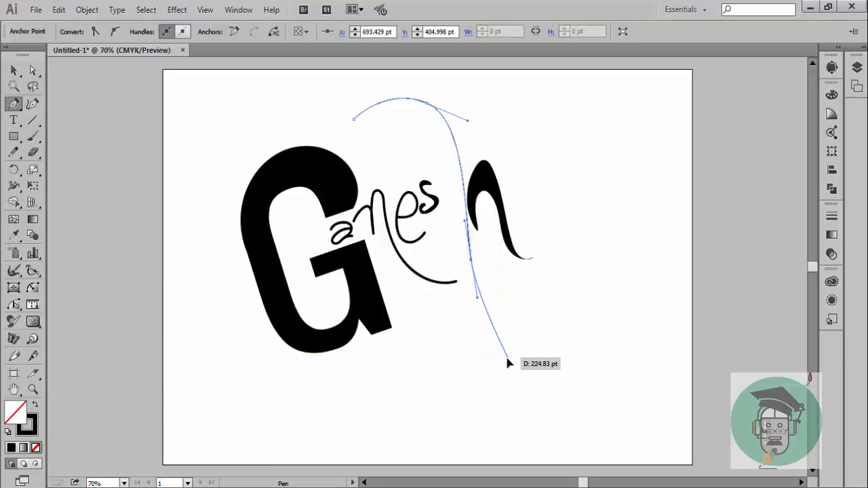
left_click_drag(507, 356, 478, 407)
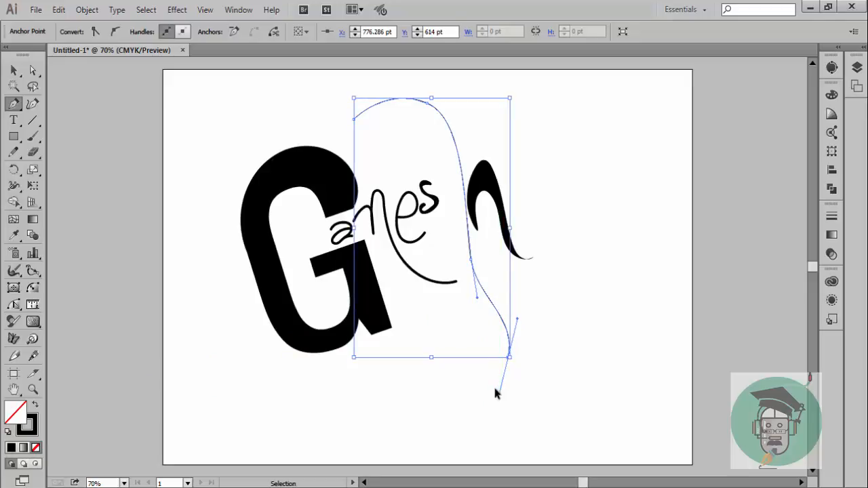
key("ctrl+z")
left_click_drag(461, 392, 421, 417)
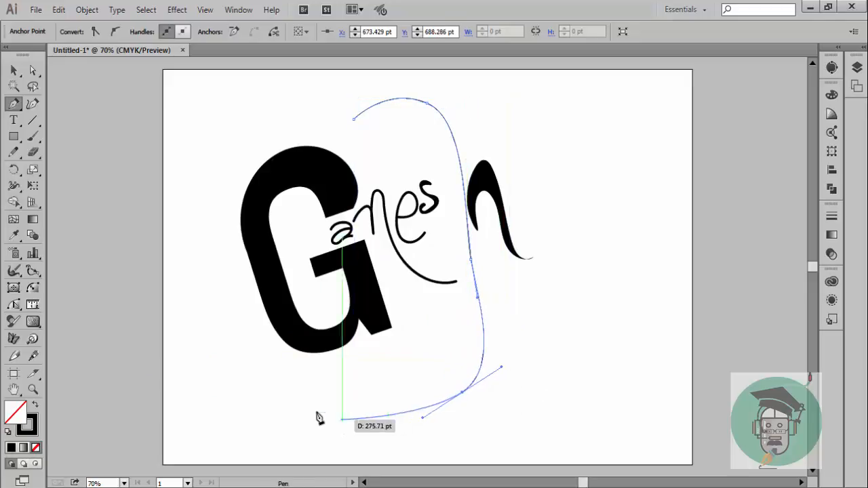
Continue the Pen path around a blunt trunk tip below the G and back up along the inner edge, closing the trunk outline
left_click_drag(315, 410, 324, 403)
key("ctrl+z")
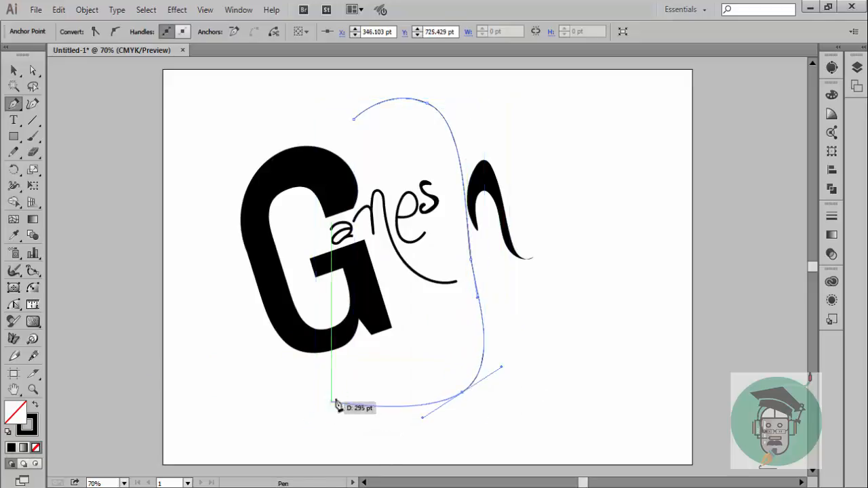
left_click(383, 374)
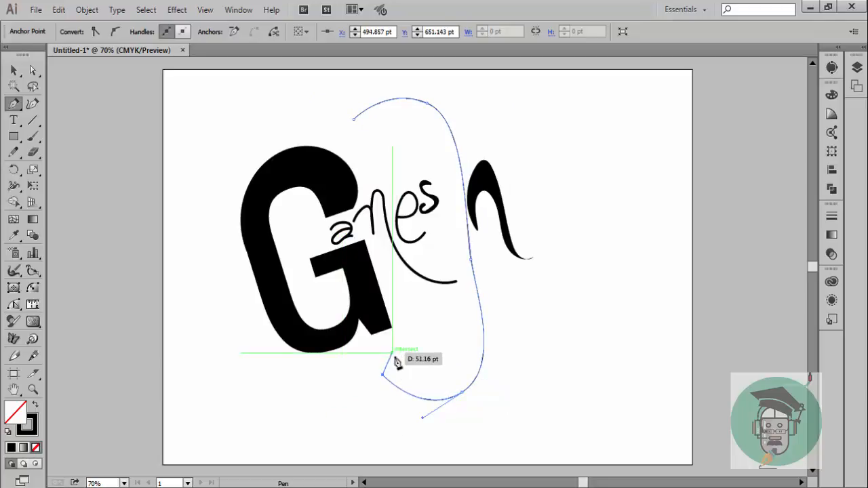
left_click(396, 357)
left_click(418, 379)
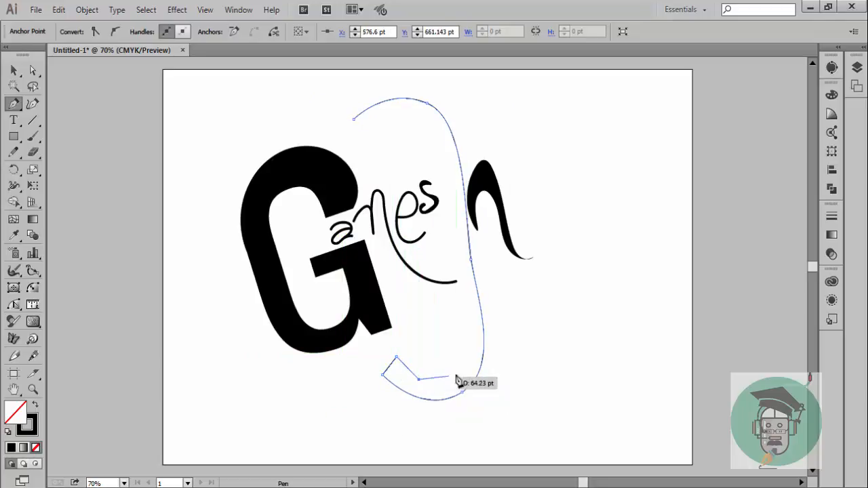
left_click(468, 328)
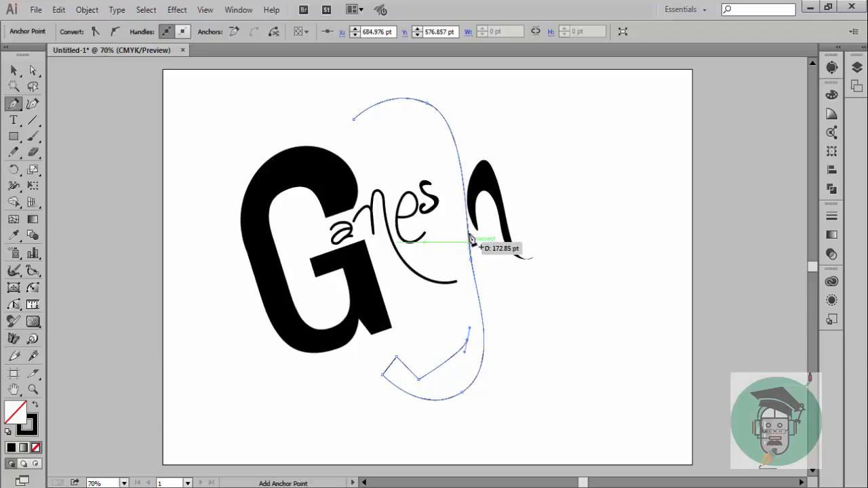
left_click_drag(440, 167, 387, 86)
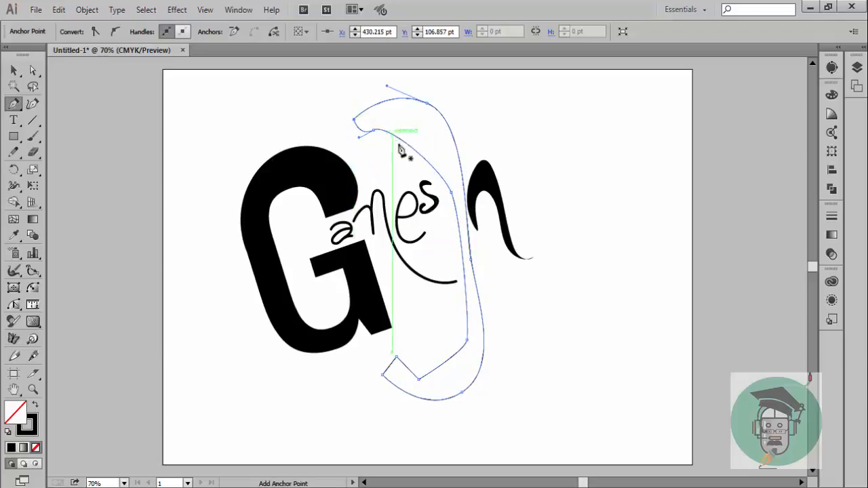
Reshape the trunk's inner edge and lower tip with the Curvature tool, push its outer edge toward the h, and fill it solid black without a stroke
left_click(36, 104)
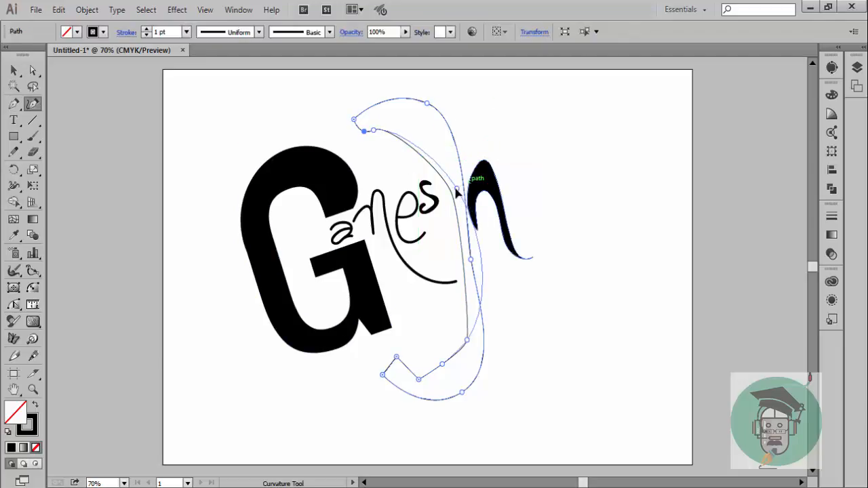
left_click(441, 193)
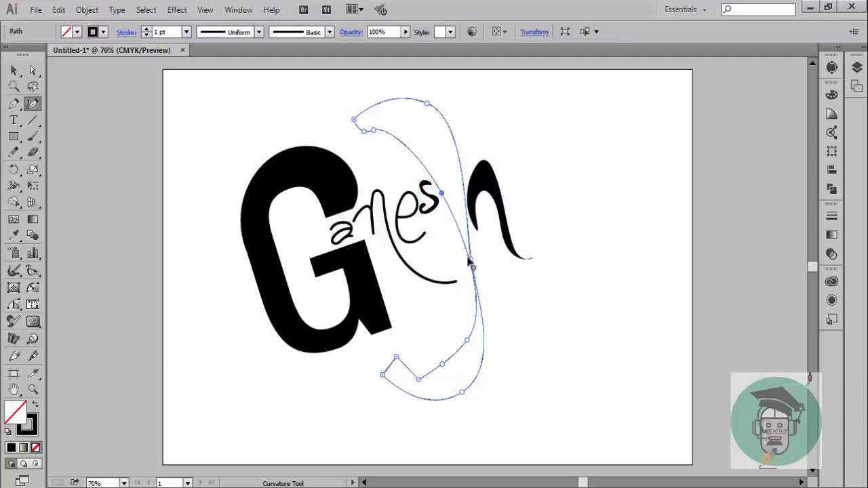
mouse_move(469, 259)
left_mouse_down()
mouse_move(461, 265)
mouse_move(482, 259)
mouse_move(463, 261)
left_mouse_up()
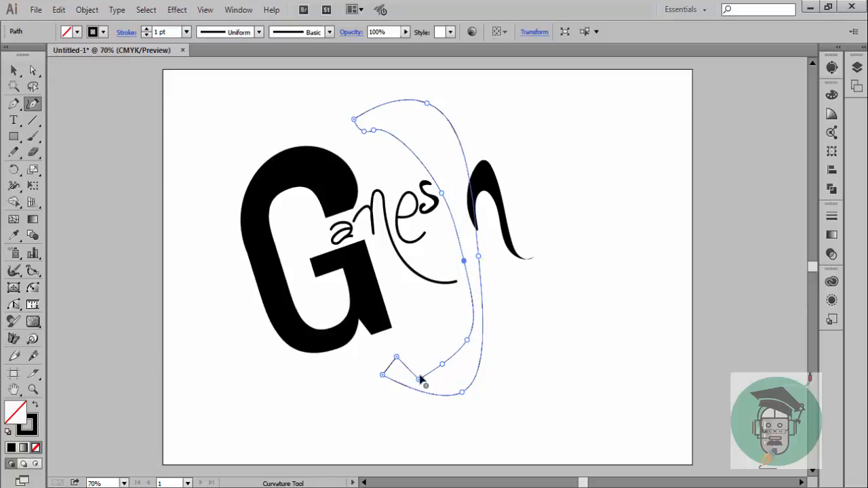
left_click_drag(420, 378, 419, 367)
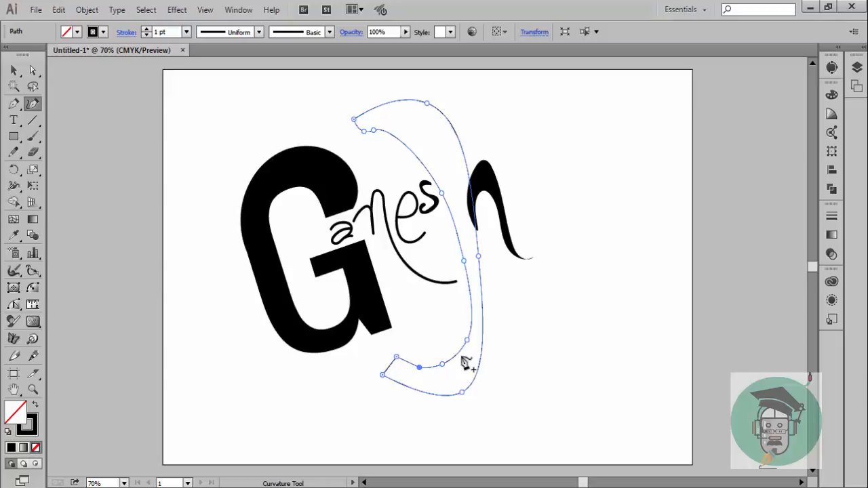
left_click(465, 339)
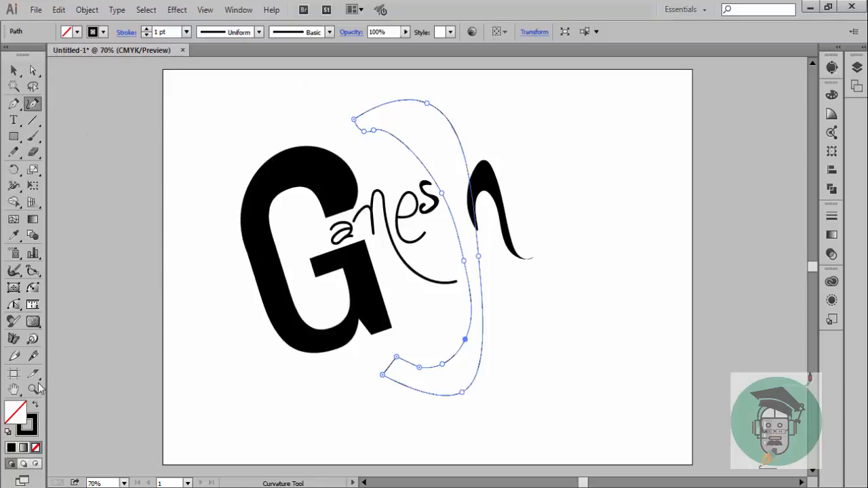
left_click(36, 406)
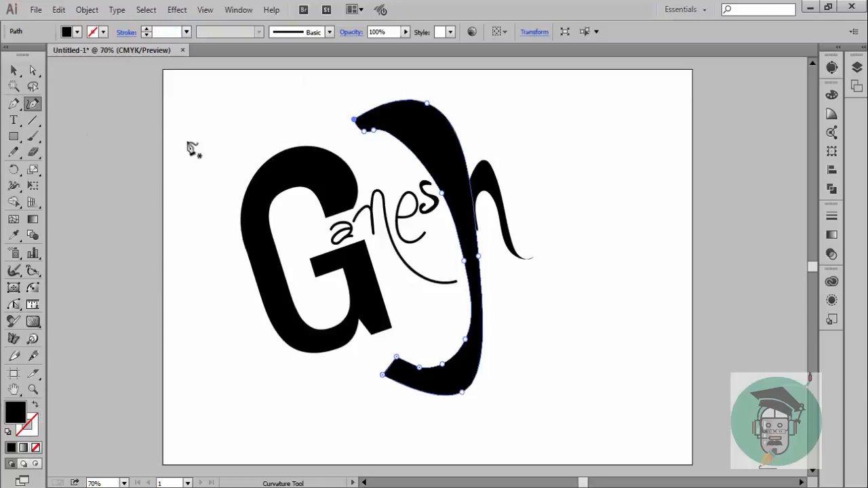
Reshape the inner edge of the trunk's upper arch with the Curvature tool into a slimmer stem that bends evenly toward the blunt upper tip
left_click(448, 192)
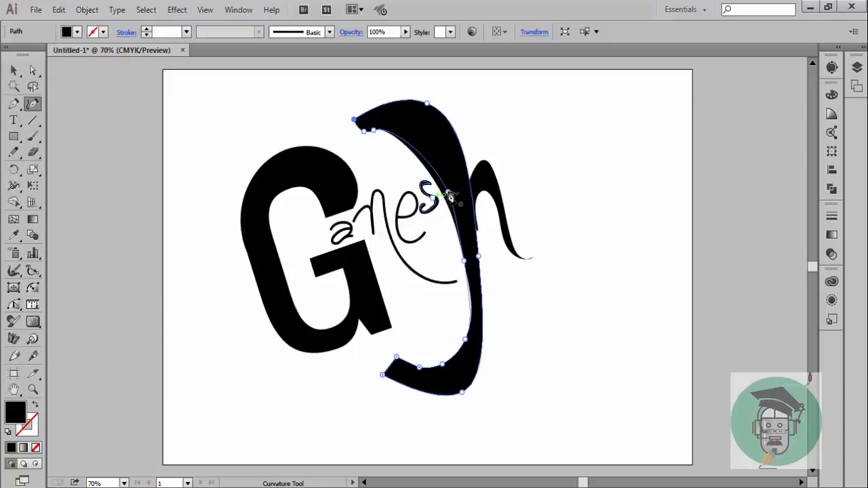
left_click_drag(375, 131, 389, 128)
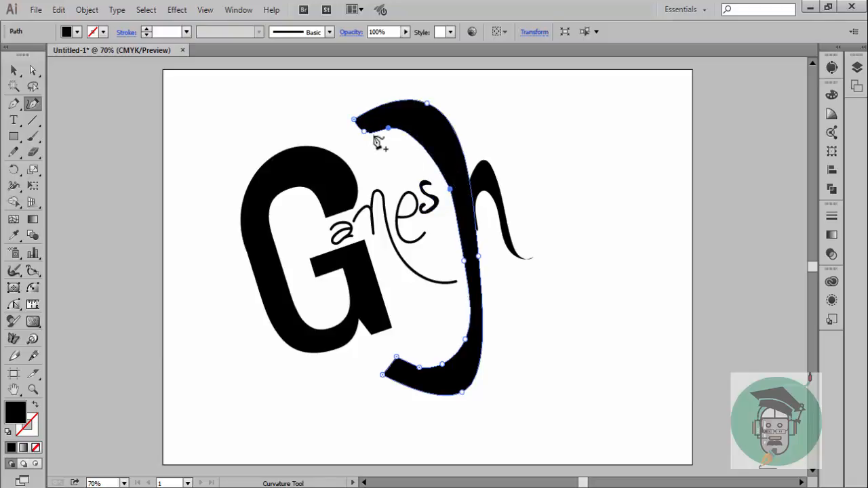
left_click_drag(465, 261, 466, 258)
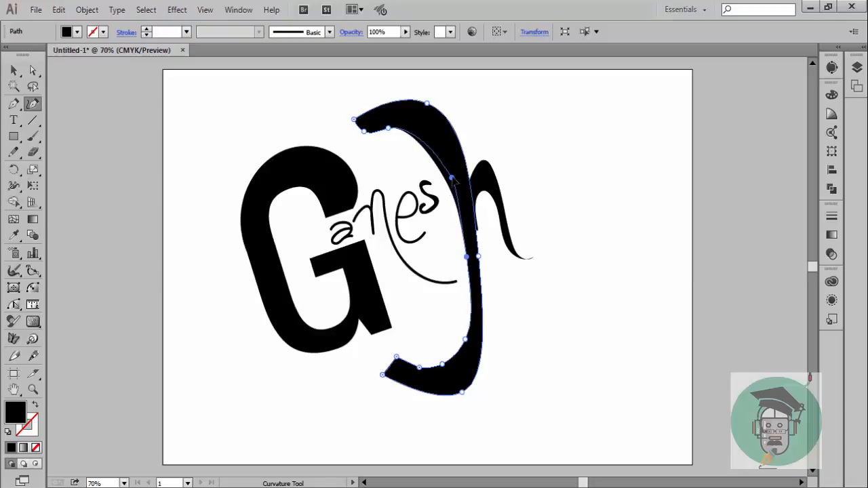
left_click_drag(453, 177, 442, 159)
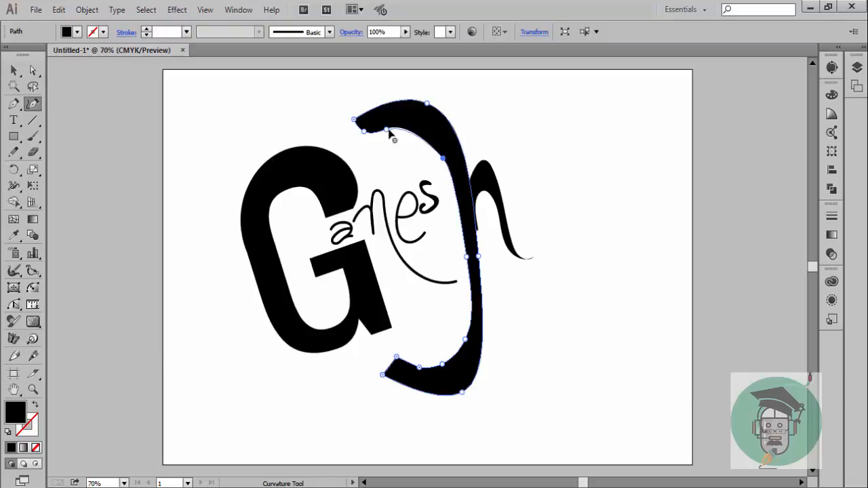
left_click_drag(442, 157, 415, 128)
left_click(414, 130)
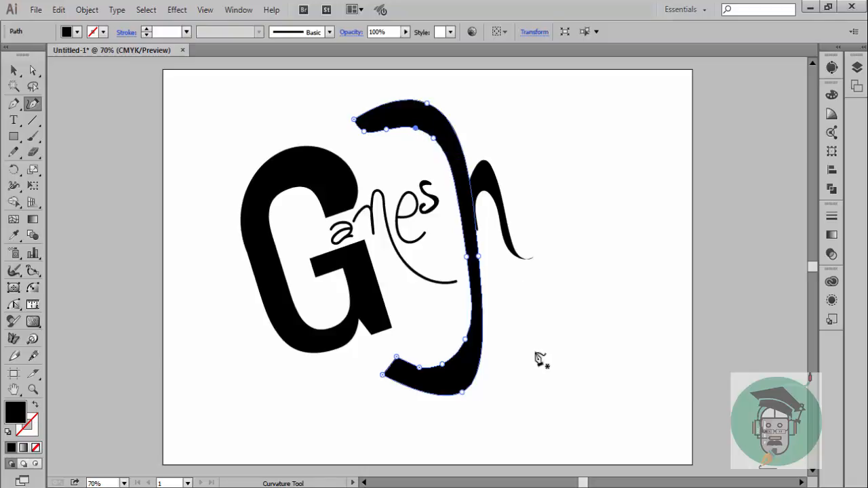
Curl the trunk's lower end upward and inward into a small open hook below the G with the Curvature tool, smoothing its inner and outer edges
left_click_drag(397, 357, 425, 350)
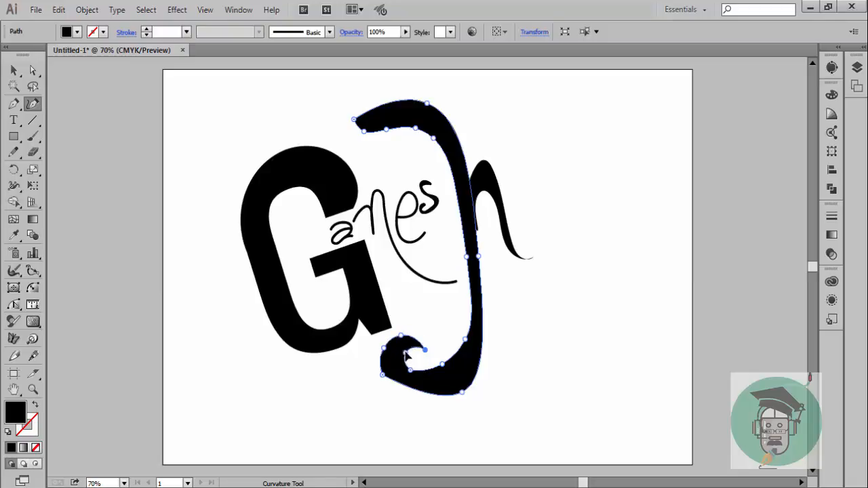
left_click(405, 350)
double_click(425, 350)
left_click_drag(410, 370, 405, 391)
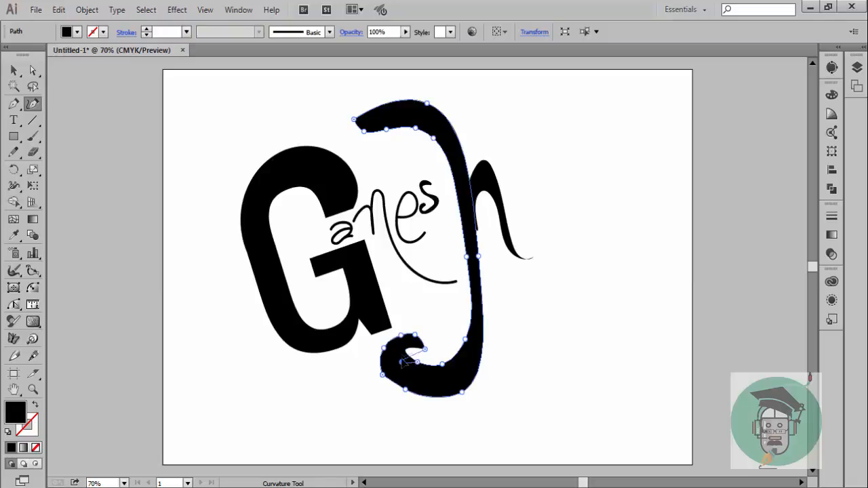
left_click_drag(417, 362, 386, 362)
left_click(380, 364)
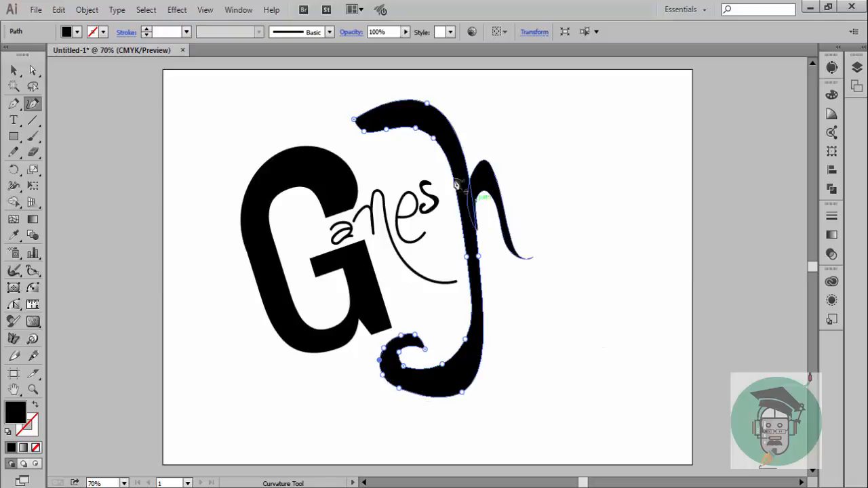
Move the h's arch slightly toward the trunk so it overlaps the stem, and deselect it
left_click(14, 69)
left_click_drag(494, 193, 487, 192)
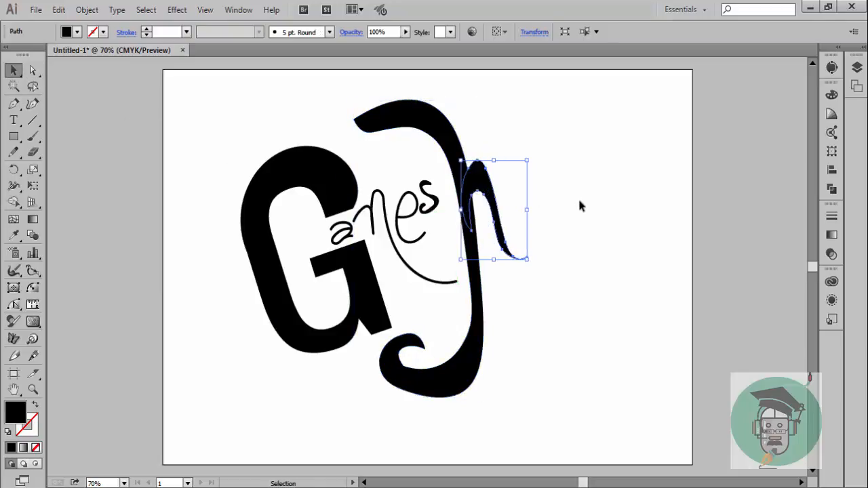
left_click(577, 196)
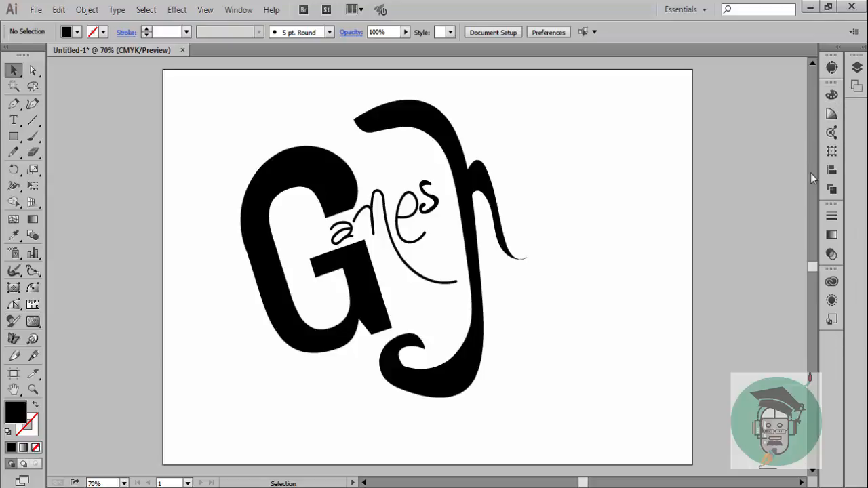